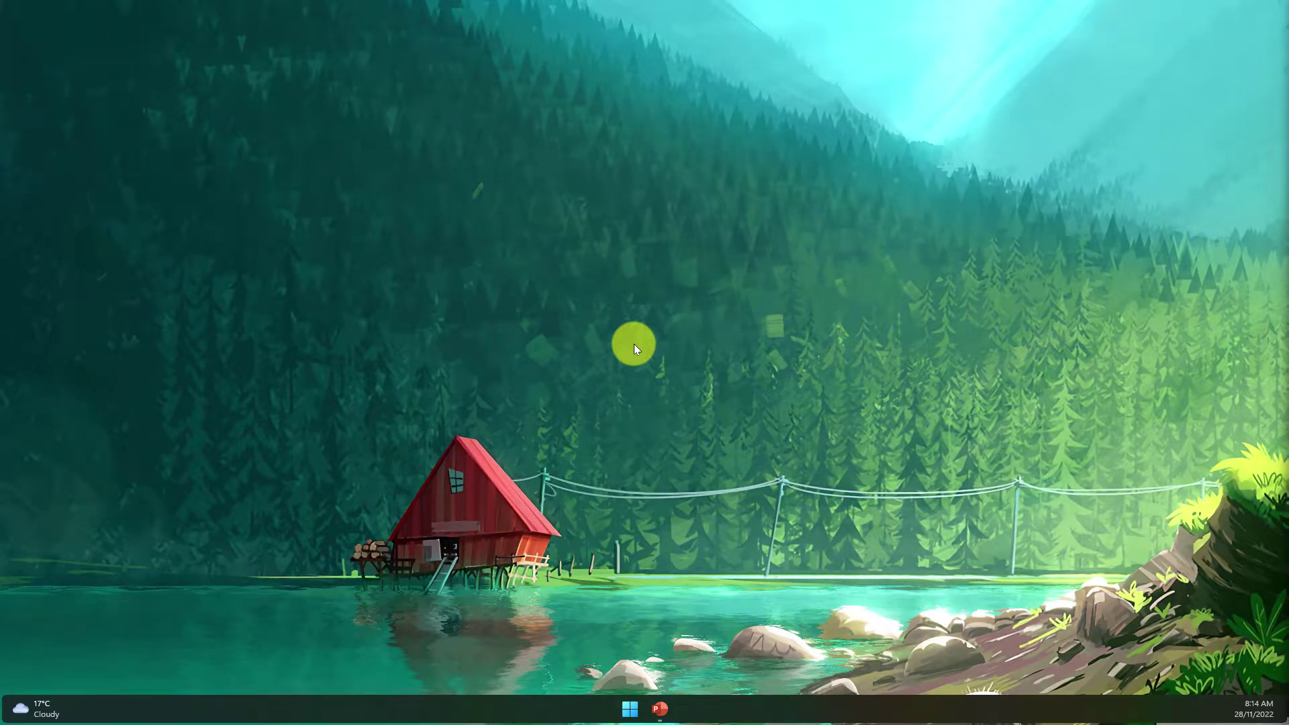
Bring the 'Was This Difficult To Do' presentation forward from the taskbar.
{"action": "left_click", "coordinate": [661, 707]}
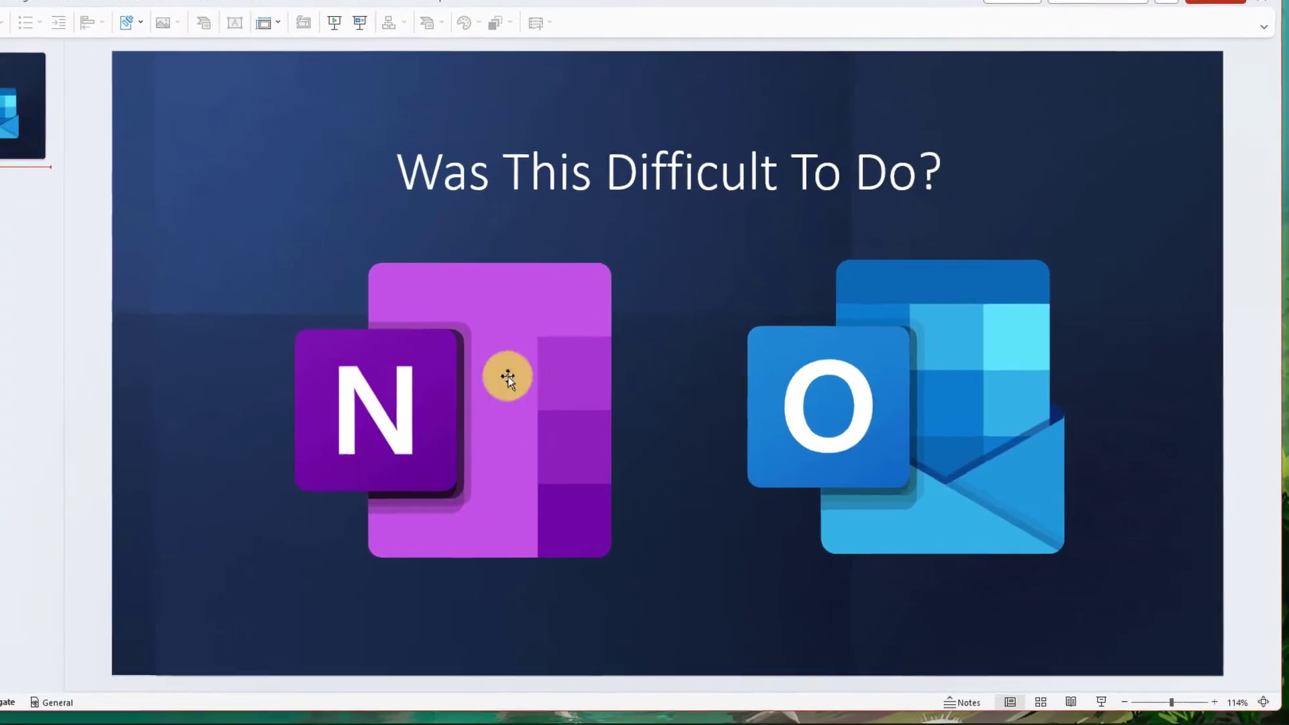
{"action": "left_click", "coordinate": [584, 390]}
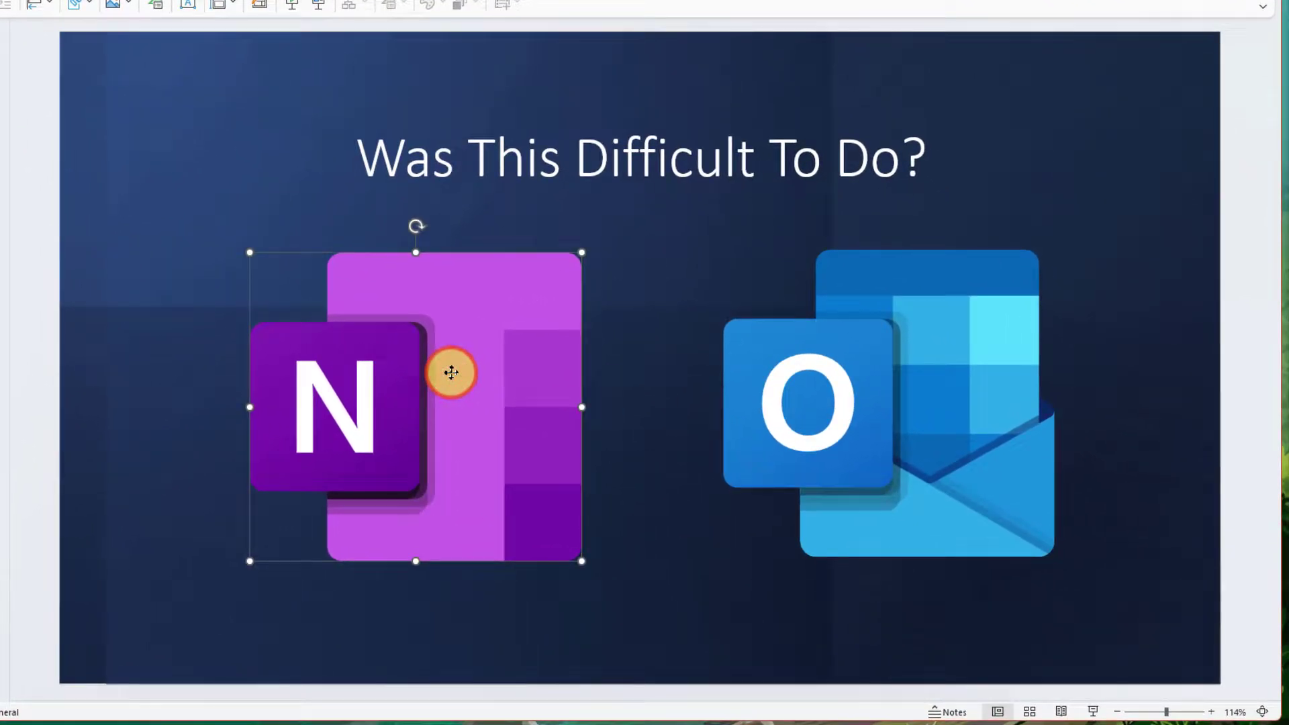
{"action": "left_click", "coordinate": [928, 371]}
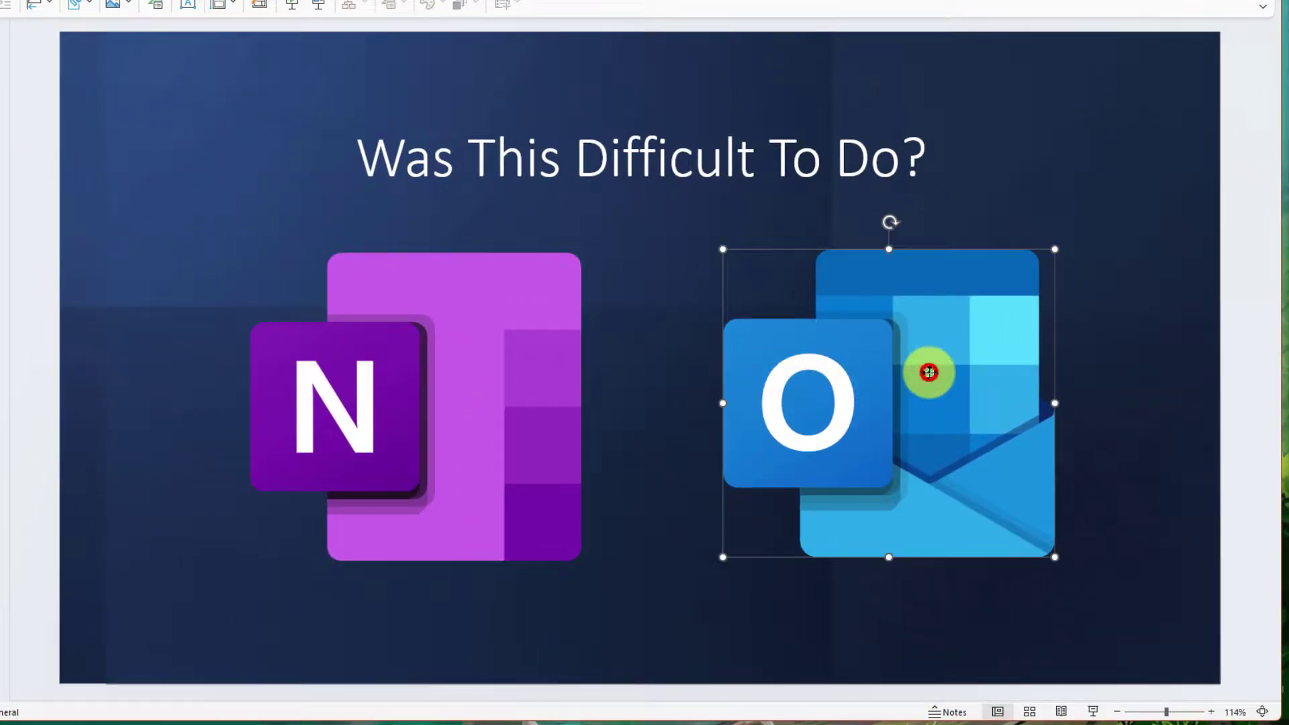
{"action": "left_click", "coordinate": [458, 379]}
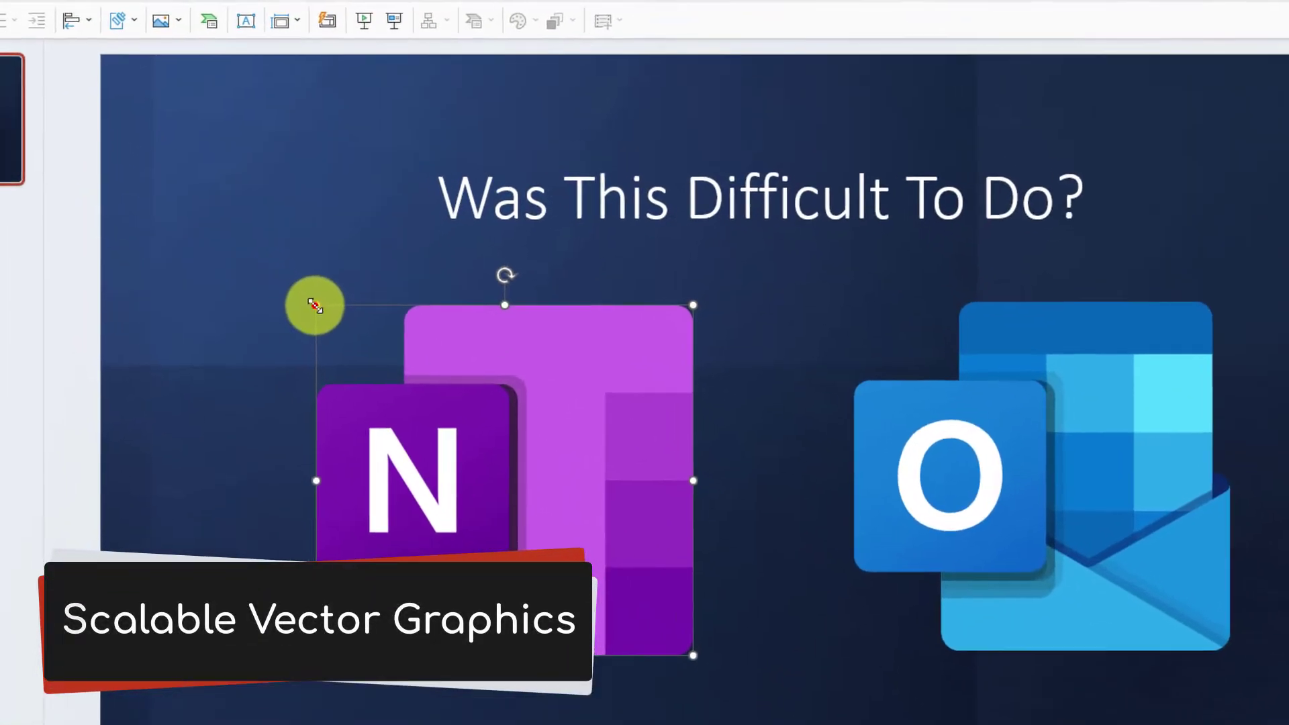
{"action": "left_click_drag", "start_coordinate": [250, 253], "coordinate": [217, 233]}
{"action": "left_click_drag", "start_coordinate": [289, 290], "coordinate": [81, 110]}
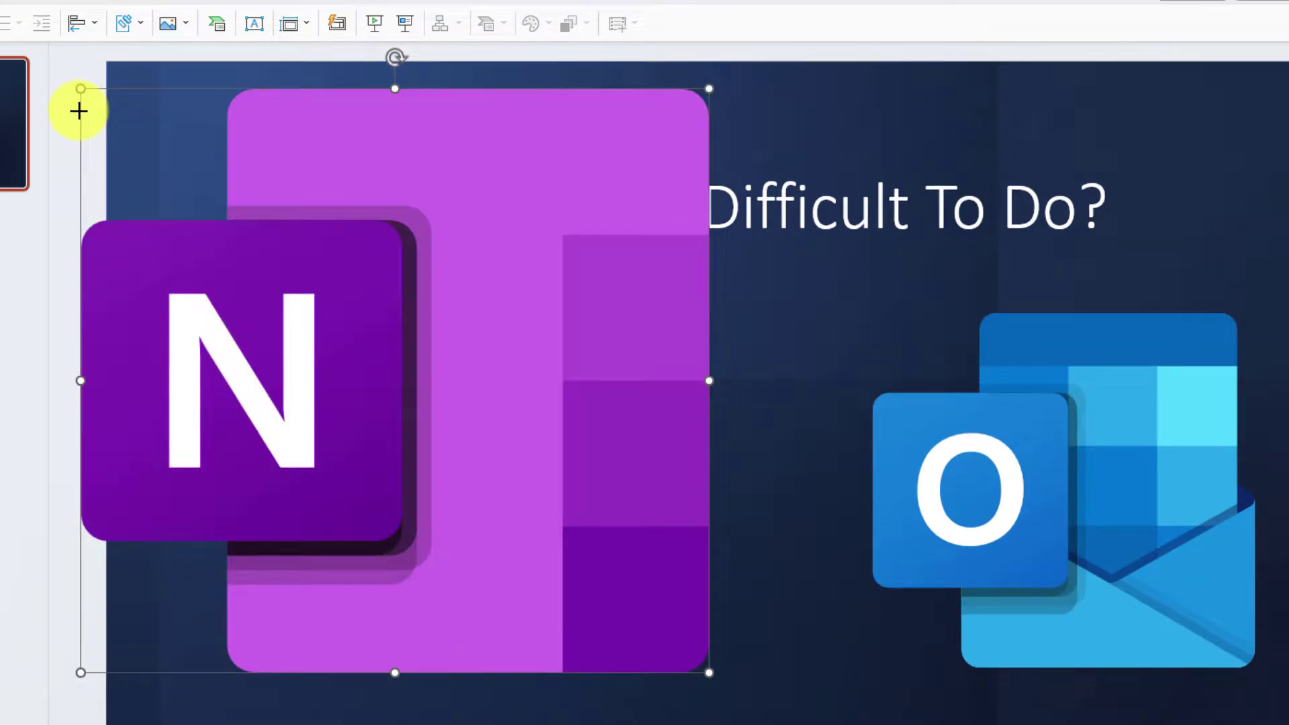
{"action": "key", "text": "ctrl+z"}
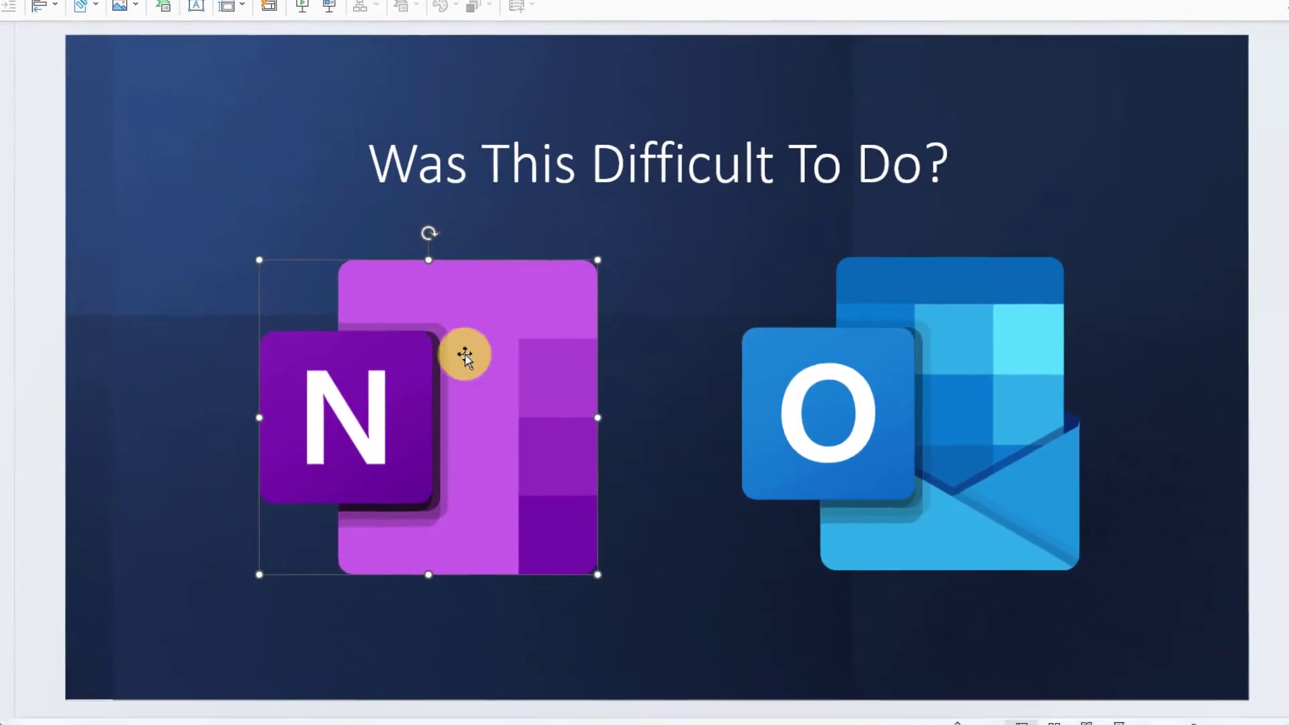
{"action": "left_click", "coordinate": [771, 560]}
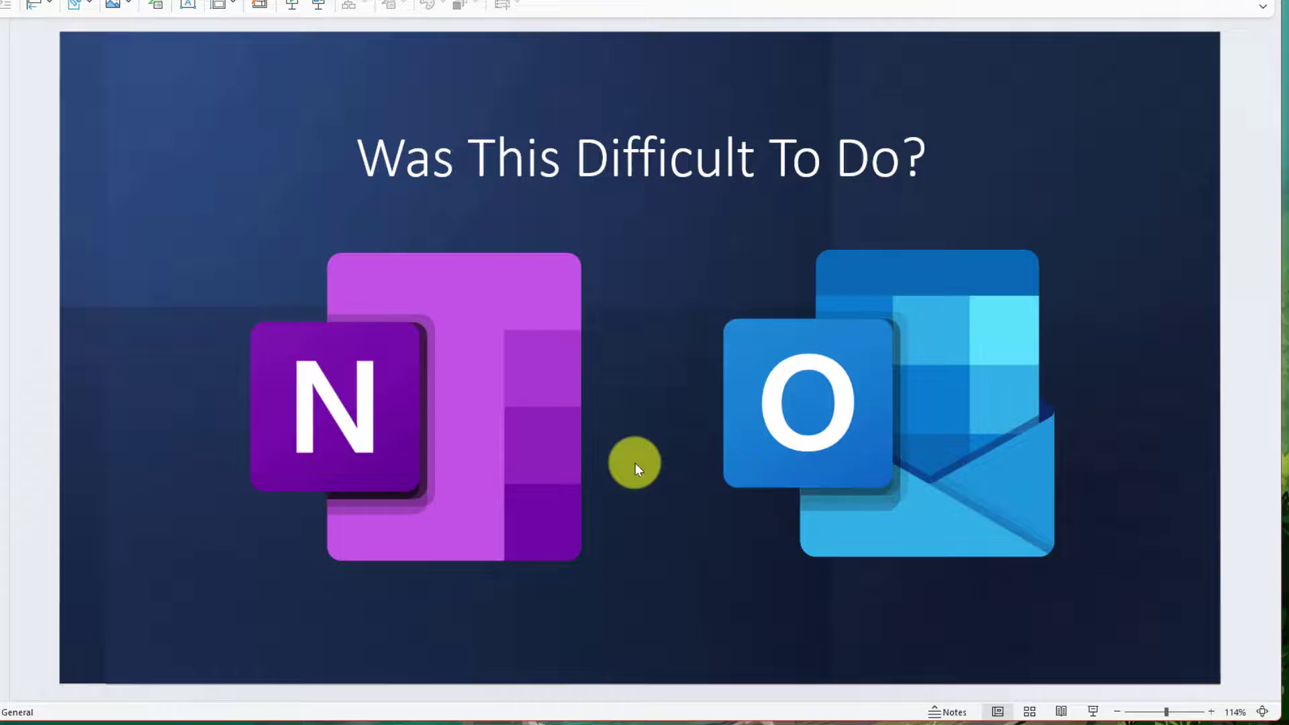
{"action": "left_click", "coordinate": [448, 404]}
{"action": "right_click", "coordinate": [449, 404]}
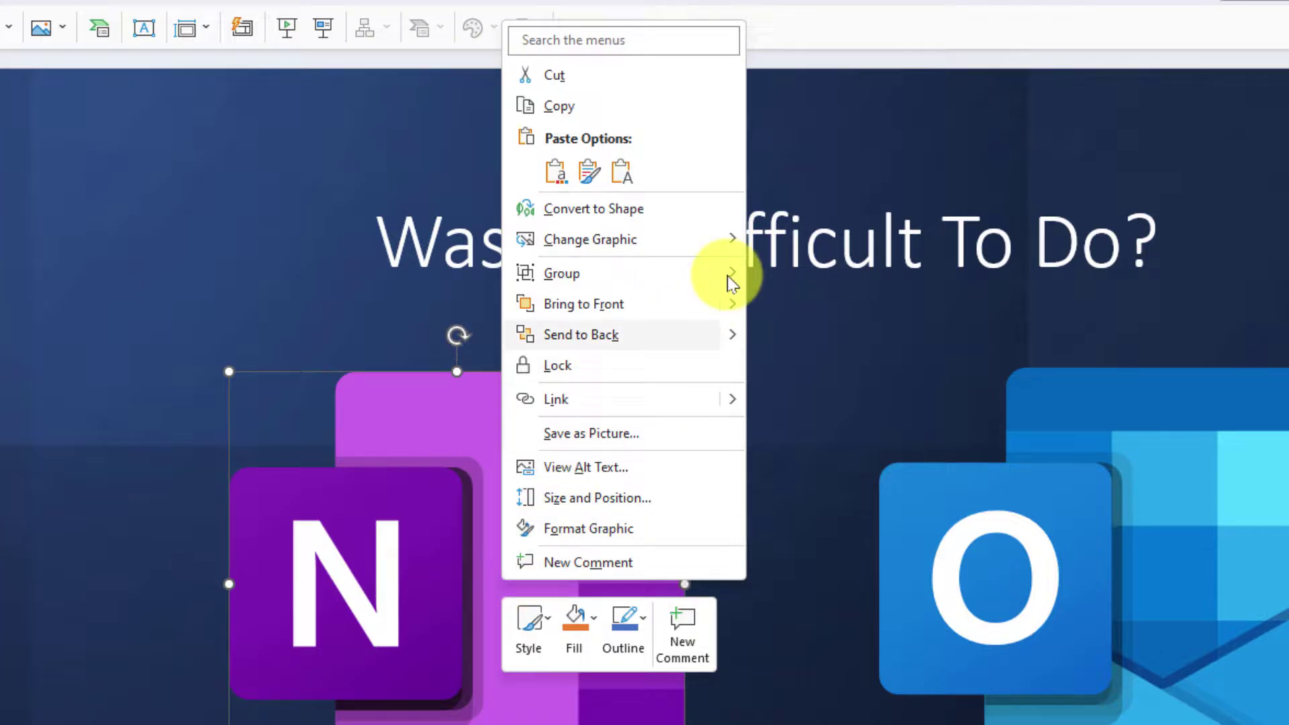
{"action": "mouse_move", "coordinate": [732, 281]}
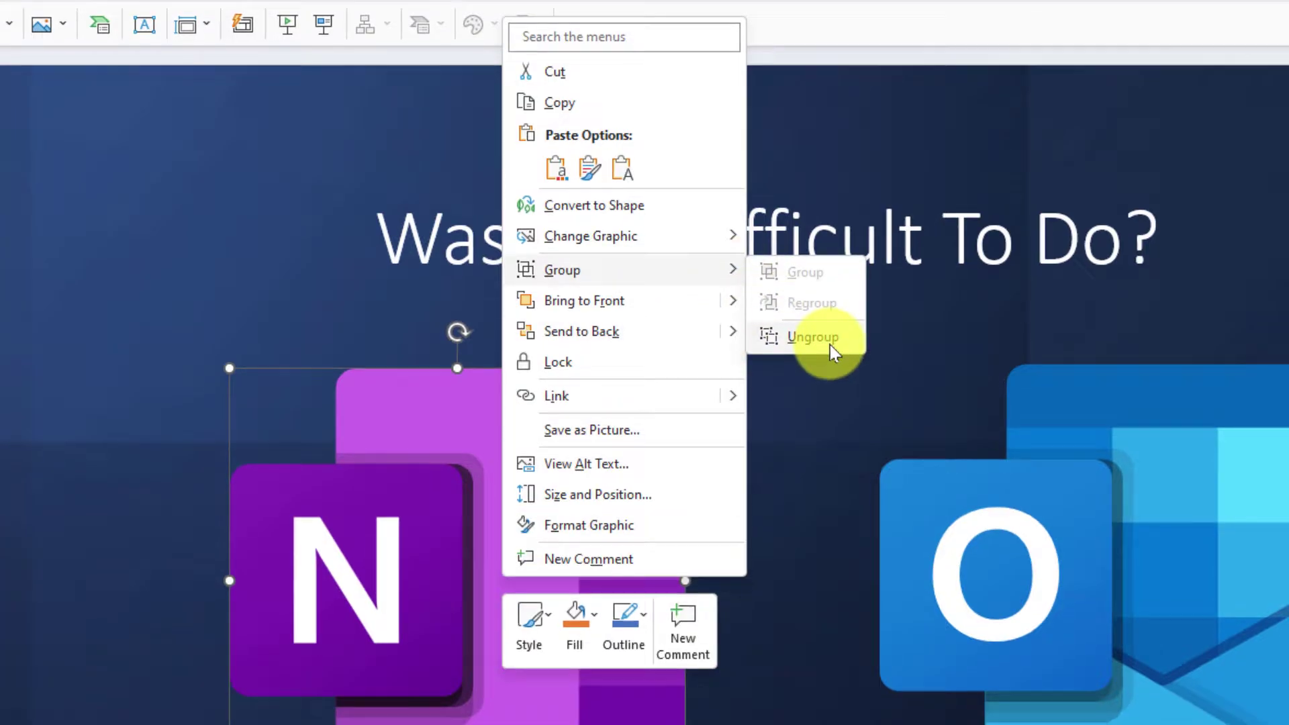
{"action": "left_click", "coordinate": [828, 347]}
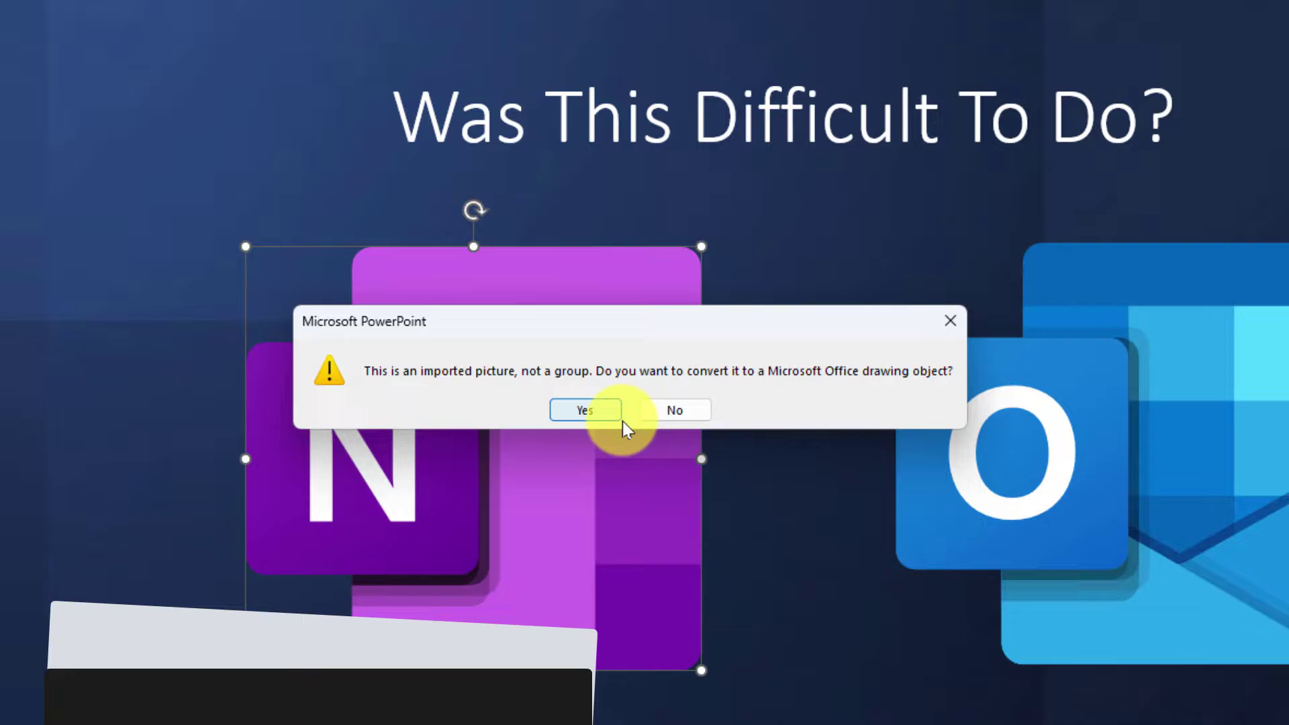
{"action": "left_click", "coordinate": [699, 406]}
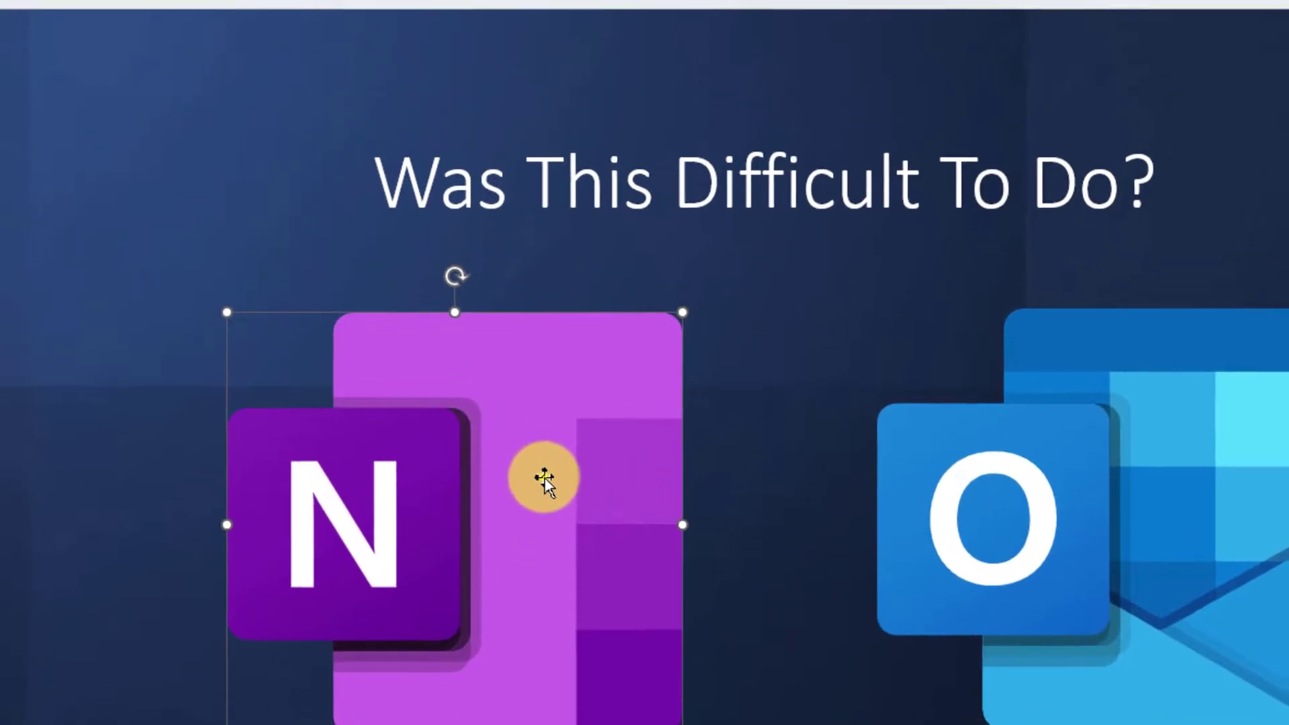
Convert the OneNote logo picture into separate shapes, then deselect them.
{"action": "right_click", "coordinate": [562, 413]}
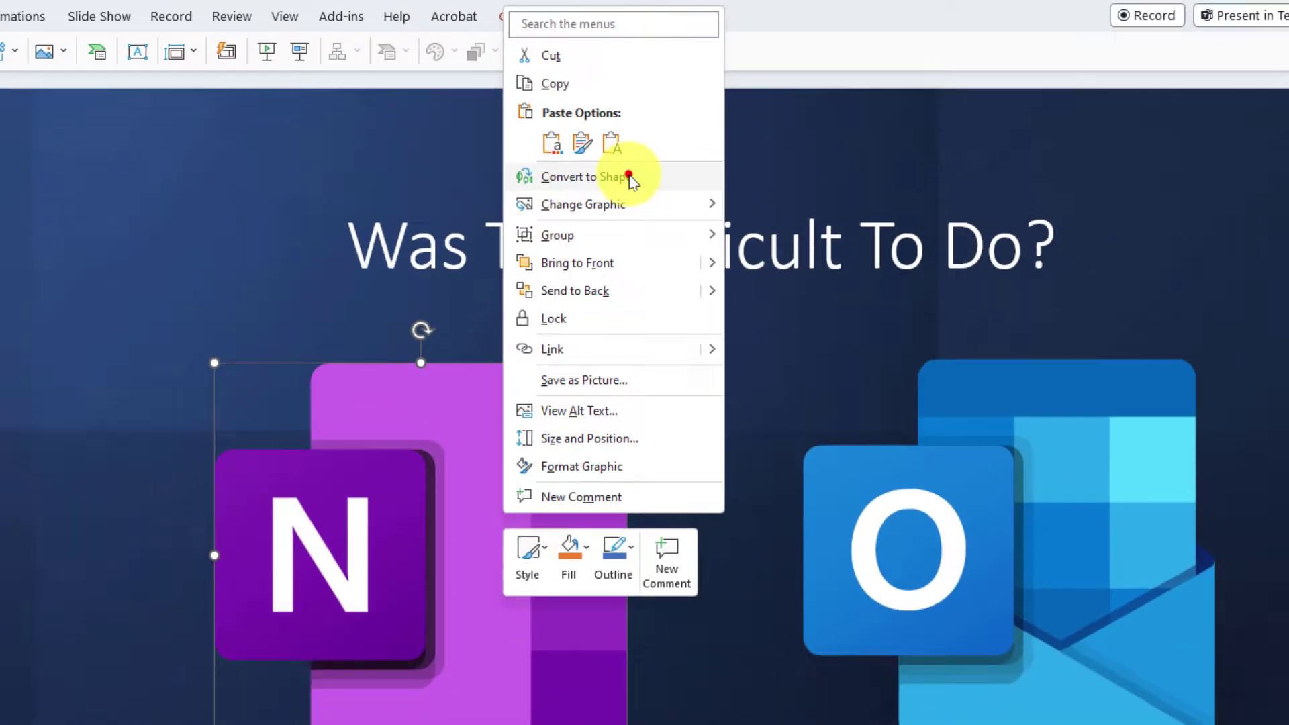
{"action": "left_click", "coordinate": [644, 216]}
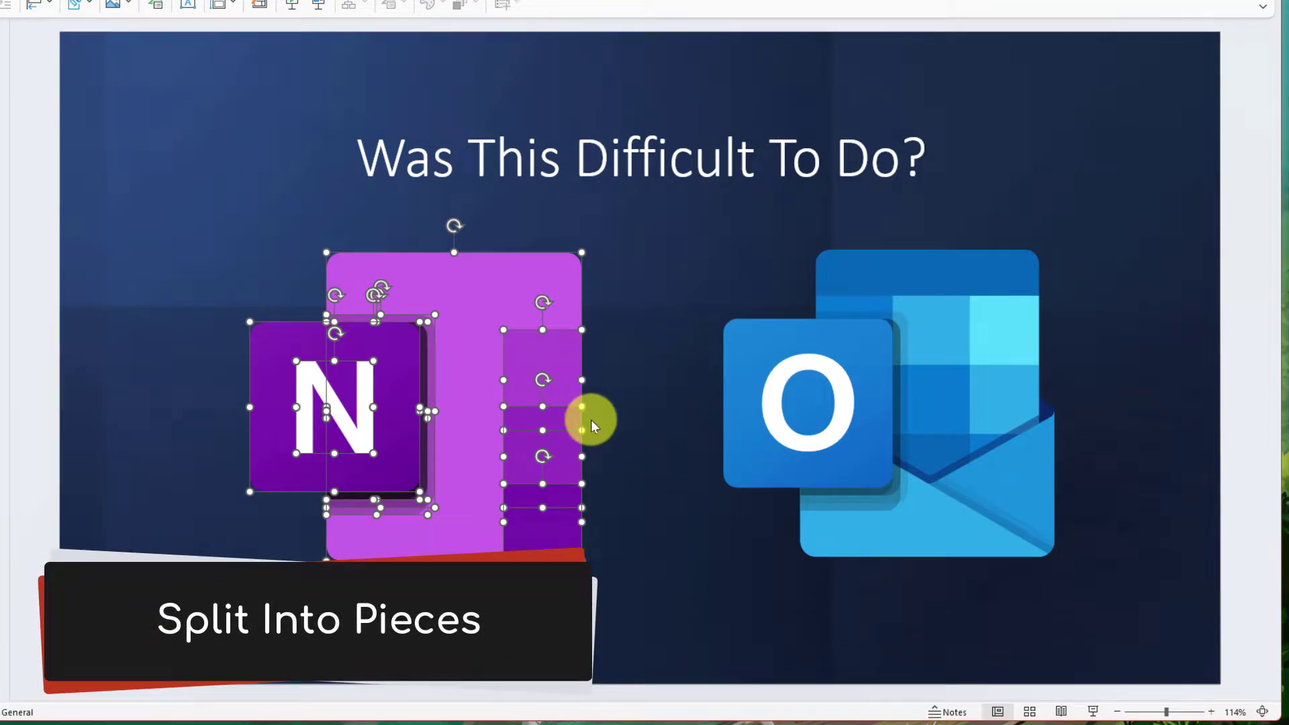
{"action": "left_click", "coordinate": [591, 420]}
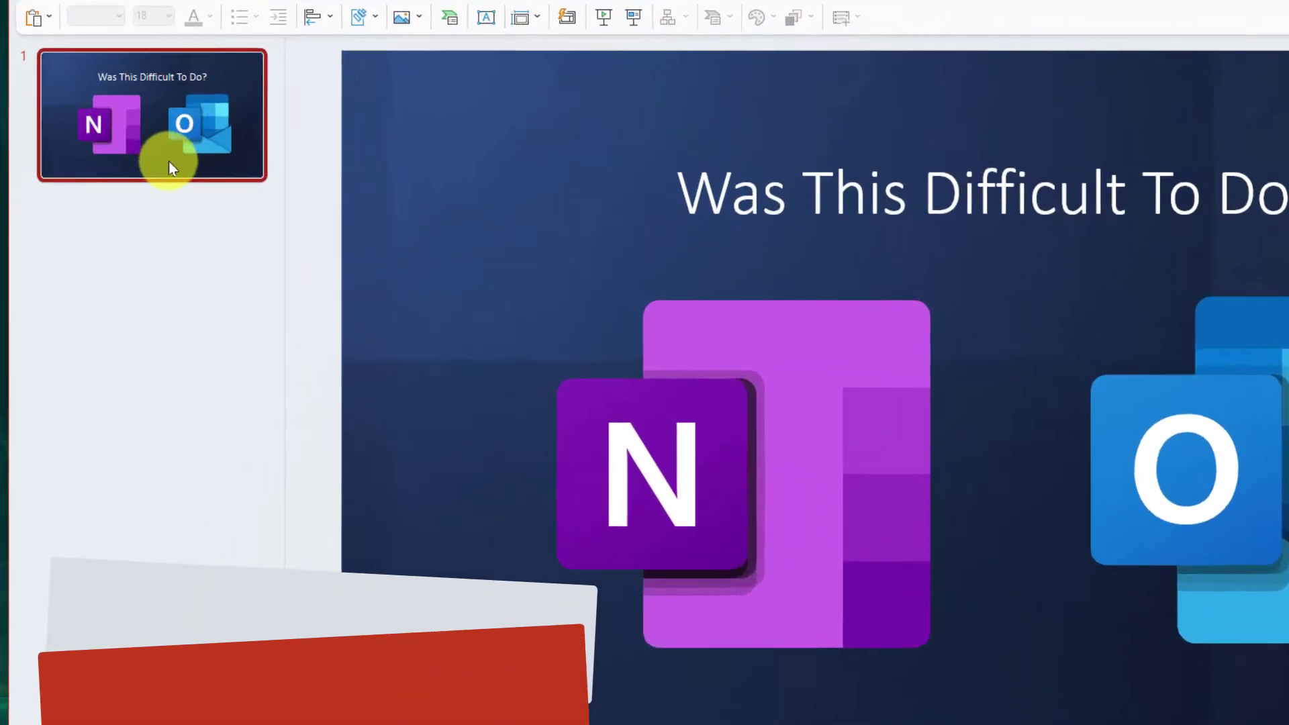
Duplicate slide 1 as slide 2, view the copy, then go back to slide 1.
{"action": "right_click", "coordinate": [127, 185]}
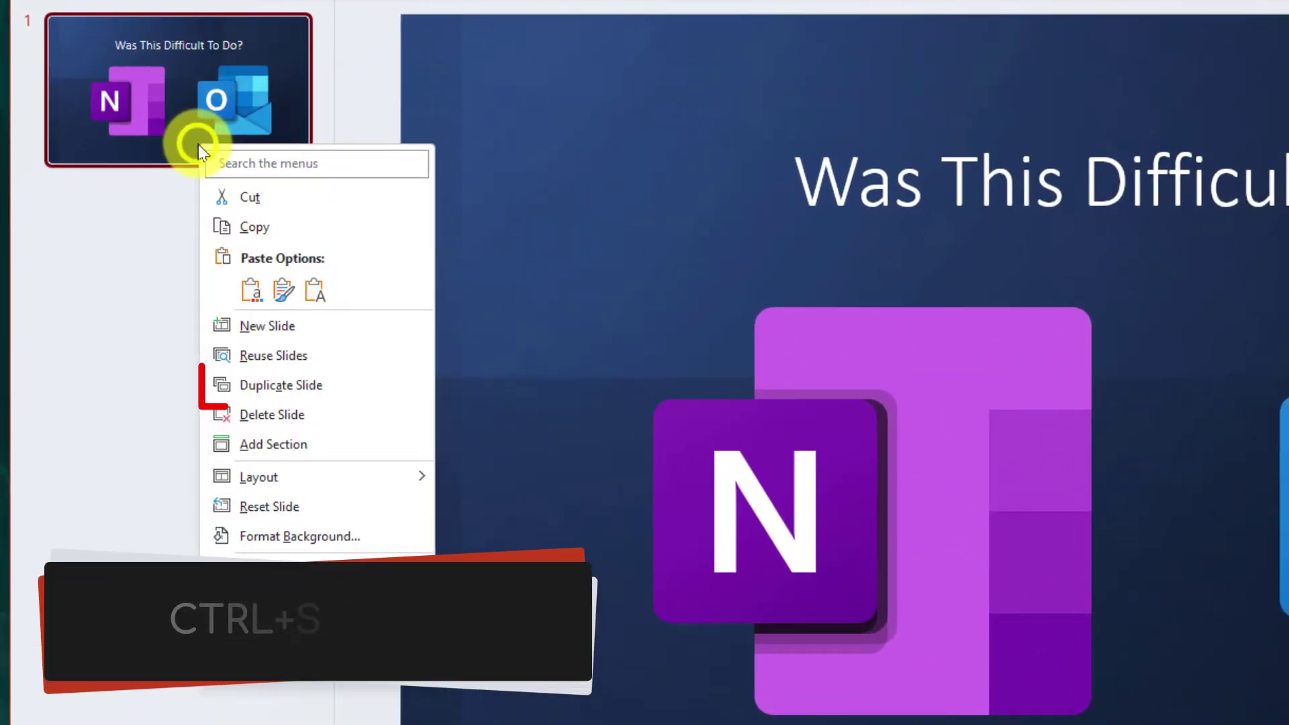
{"action": "left_click", "coordinate": [272, 385]}
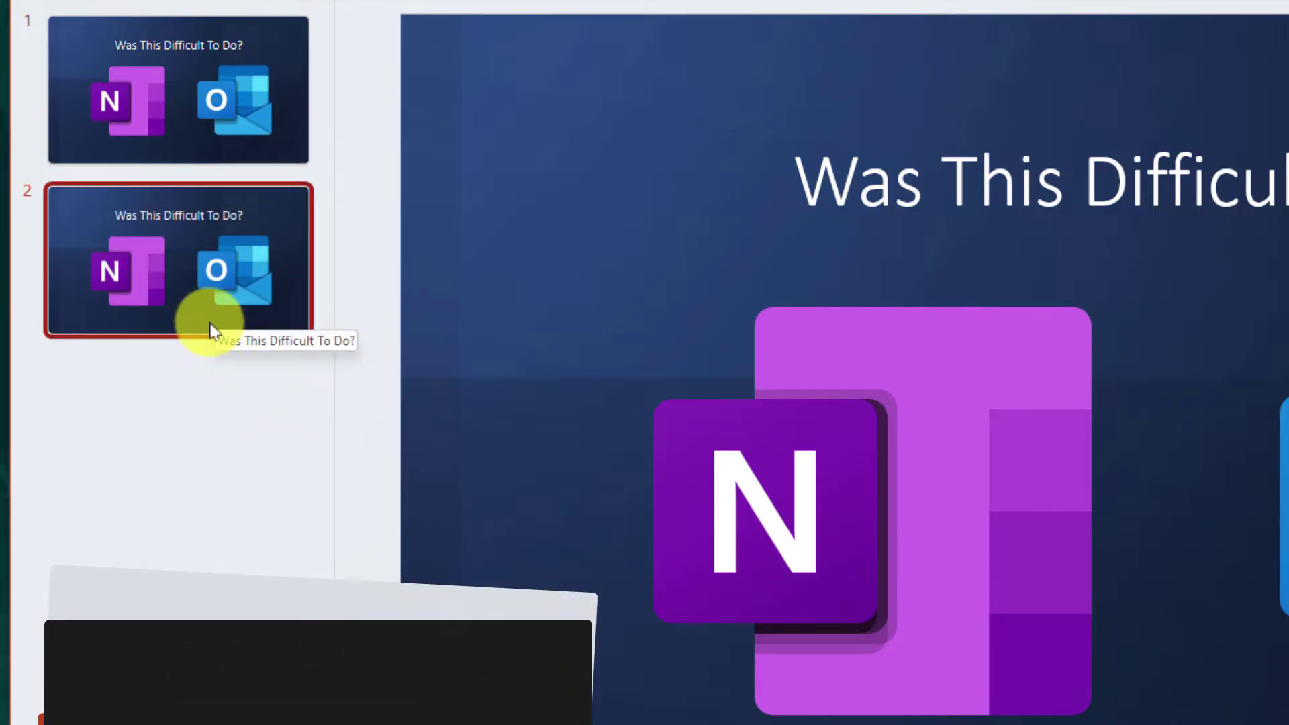
{"action": "left_click", "coordinate": [205, 319]}
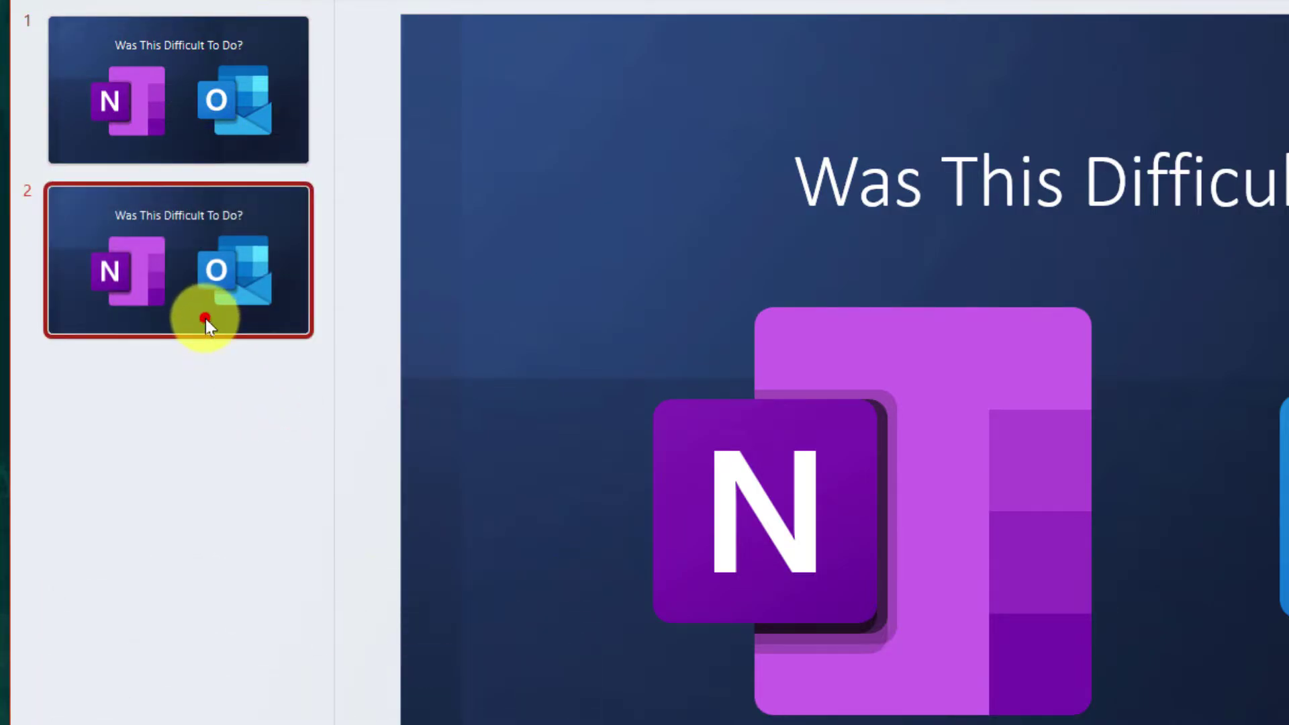
{"action": "left_click", "coordinate": [183, 121]}
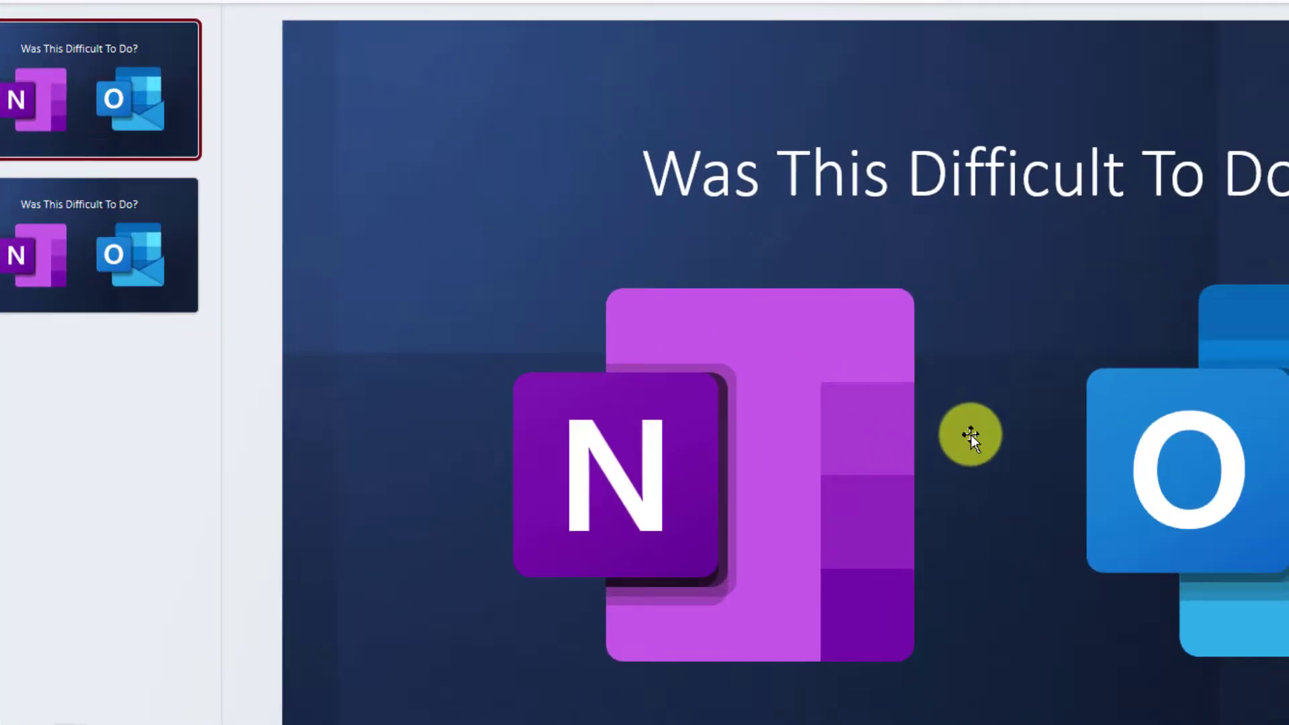
Move the dark purple N square off the slide's left and four logo pieces above the slide.
{"action": "scroll", "coordinate": [631, 371], "scroll_direction": "down", "scroll_amount": 2}
{"action": "scroll", "coordinate": [627, 373], "scroll_direction": "down", "scroll_amount": 3}
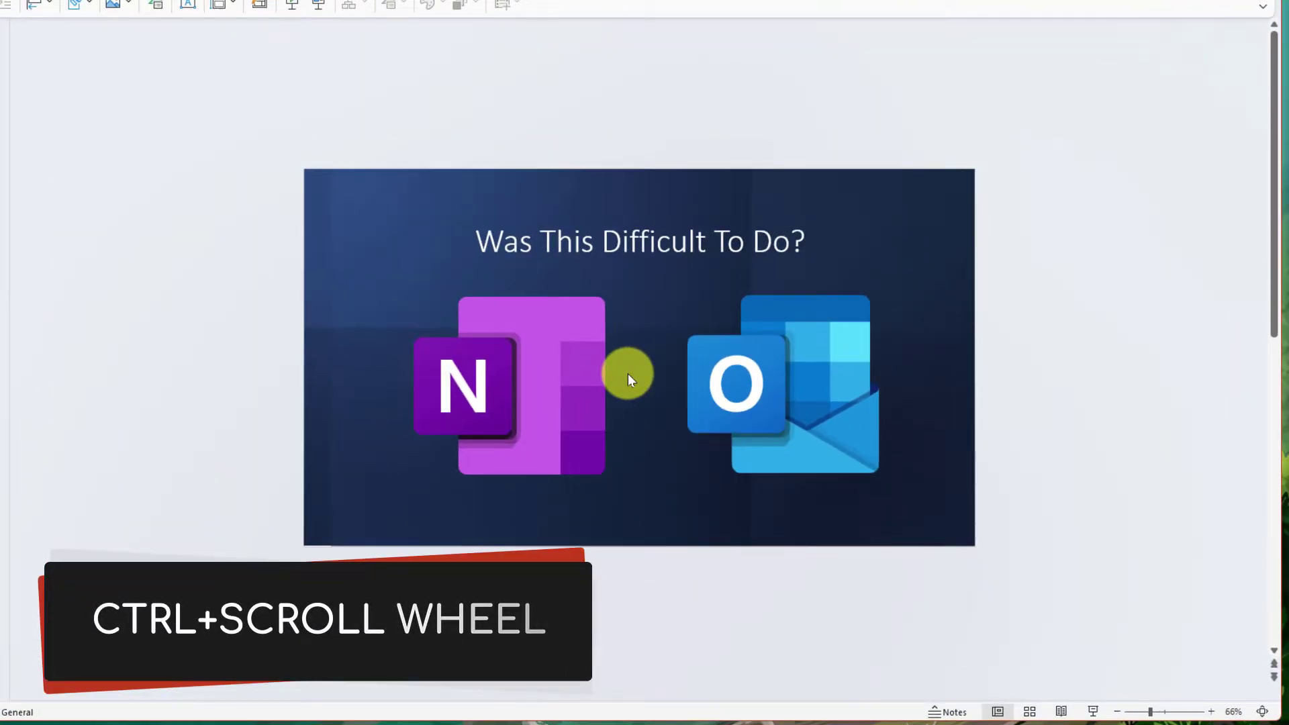
{"action": "left_click_drag", "start_coordinate": [426, 344], "coordinate": [75, 230]}
{"action": "left_click_drag", "start_coordinate": [461, 345], "coordinate": [248, 52]}
{"action": "left_click_drag", "start_coordinate": [502, 370], "coordinate": [463, 63]}
{"action": "left_click_drag", "start_coordinate": [512, 374], "coordinate": [577, 69]}
{"action": "left_click_drag", "start_coordinate": [512, 374], "coordinate": [698, 75]}
Move the large purple panel off the top-right and the small purple piece below the bottom-left corner.
{"action": "left_click_drag", "start_coordinate": [505, 403], "coordinate": [940, 63]}
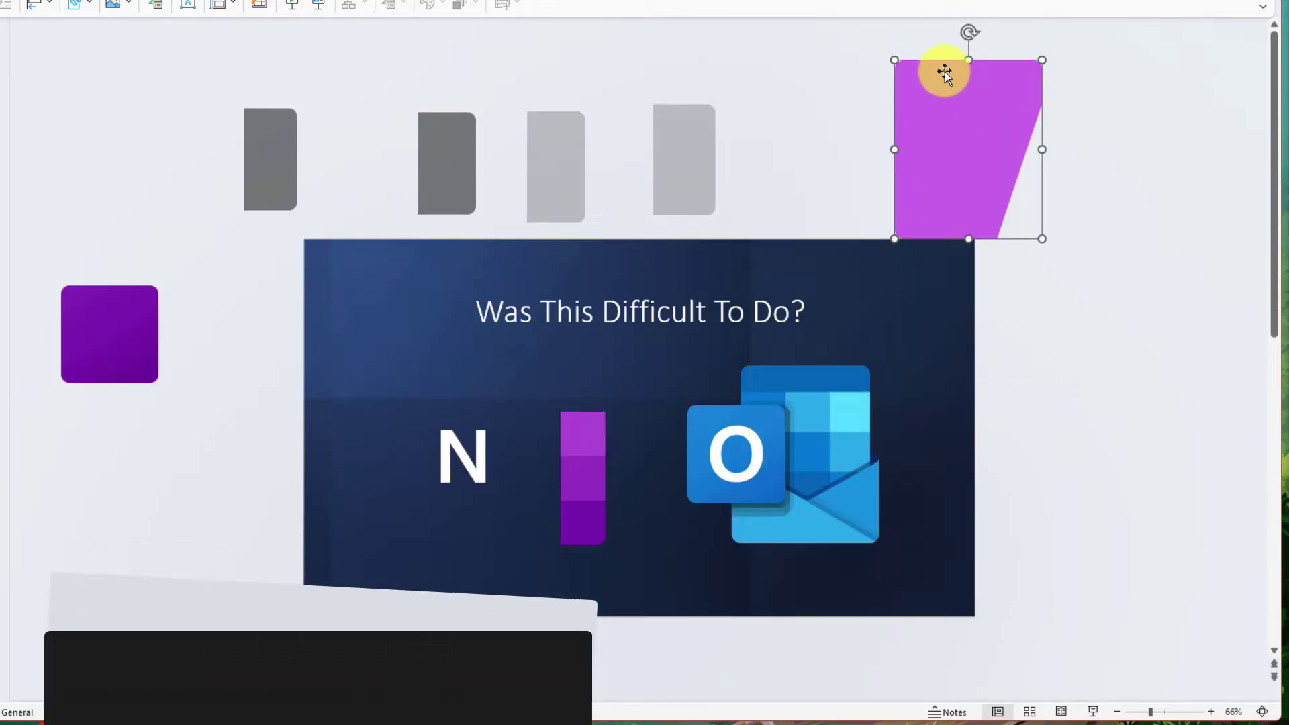
{"action": "left_click_drag", "start_coordinate": [580, 438], "coordinate": [1088, 383]}
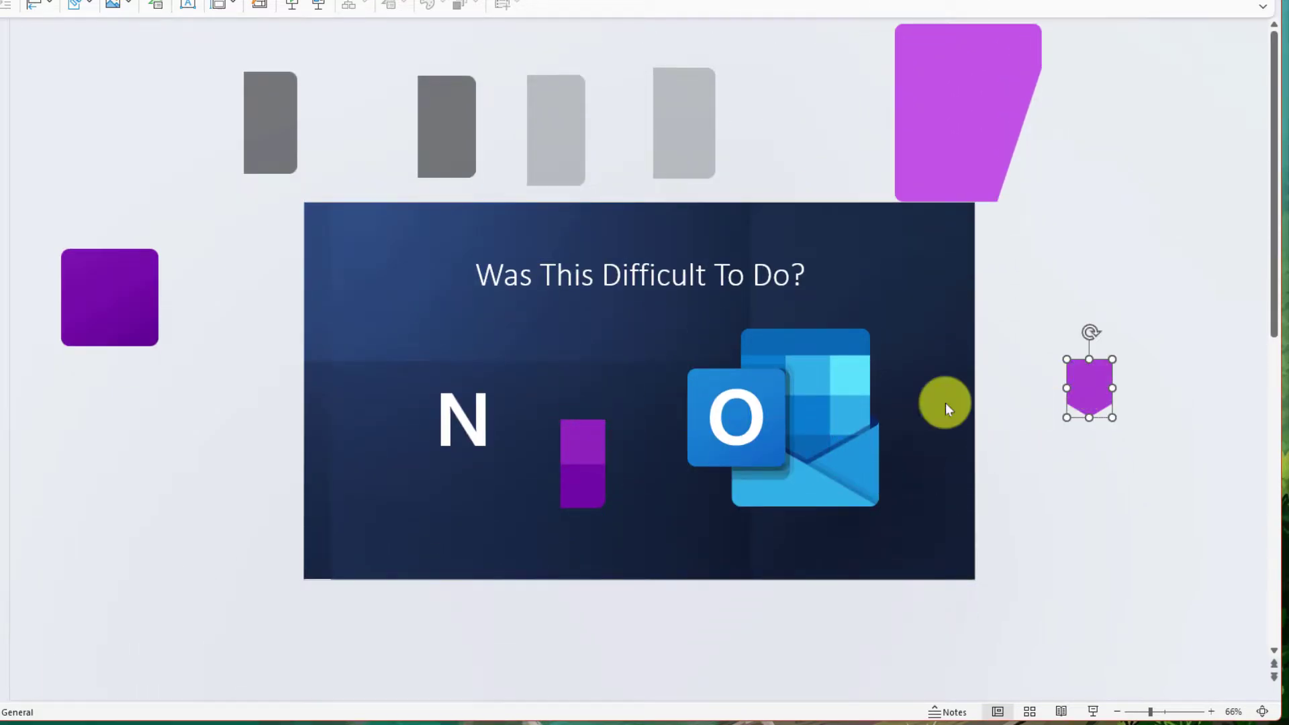
{"action": "left_click_drag", "start_coordinate": [584, 451], "coordinate": [876, 651]}
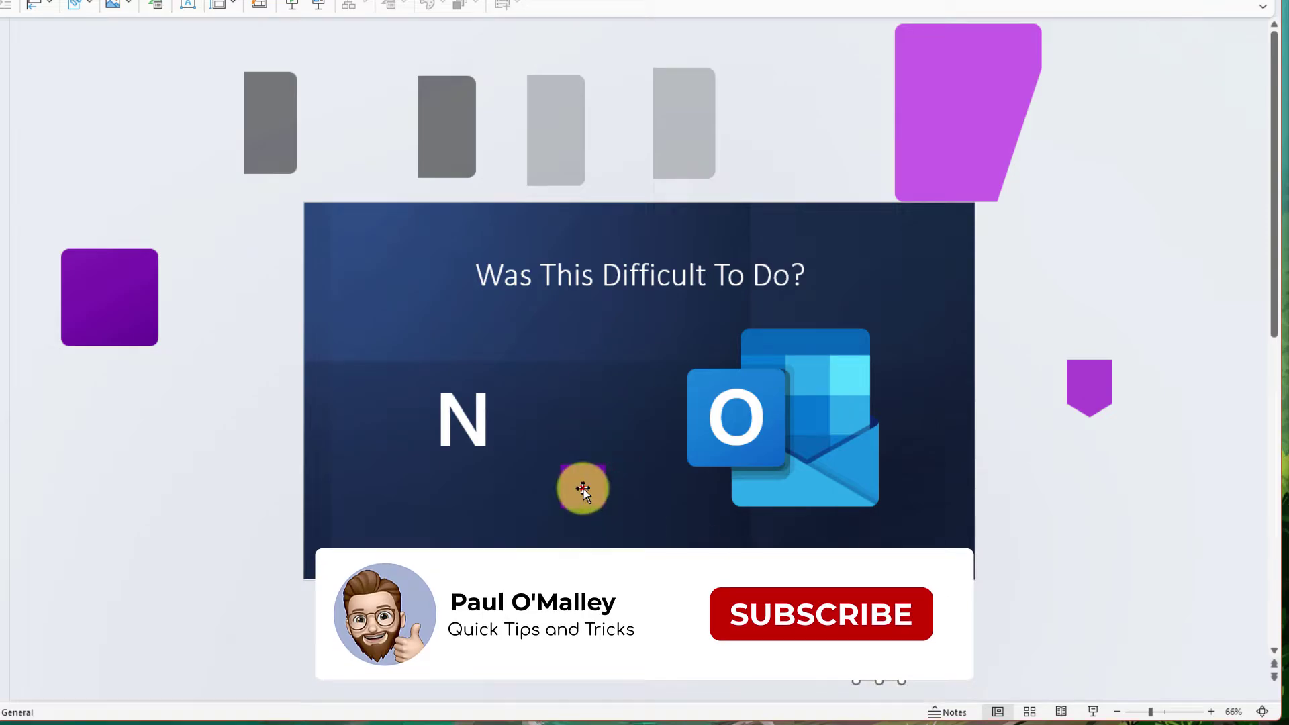
{"action": "left_click_drag", "start_coordinate": [583, 490], "coordinate": [345, 668]}
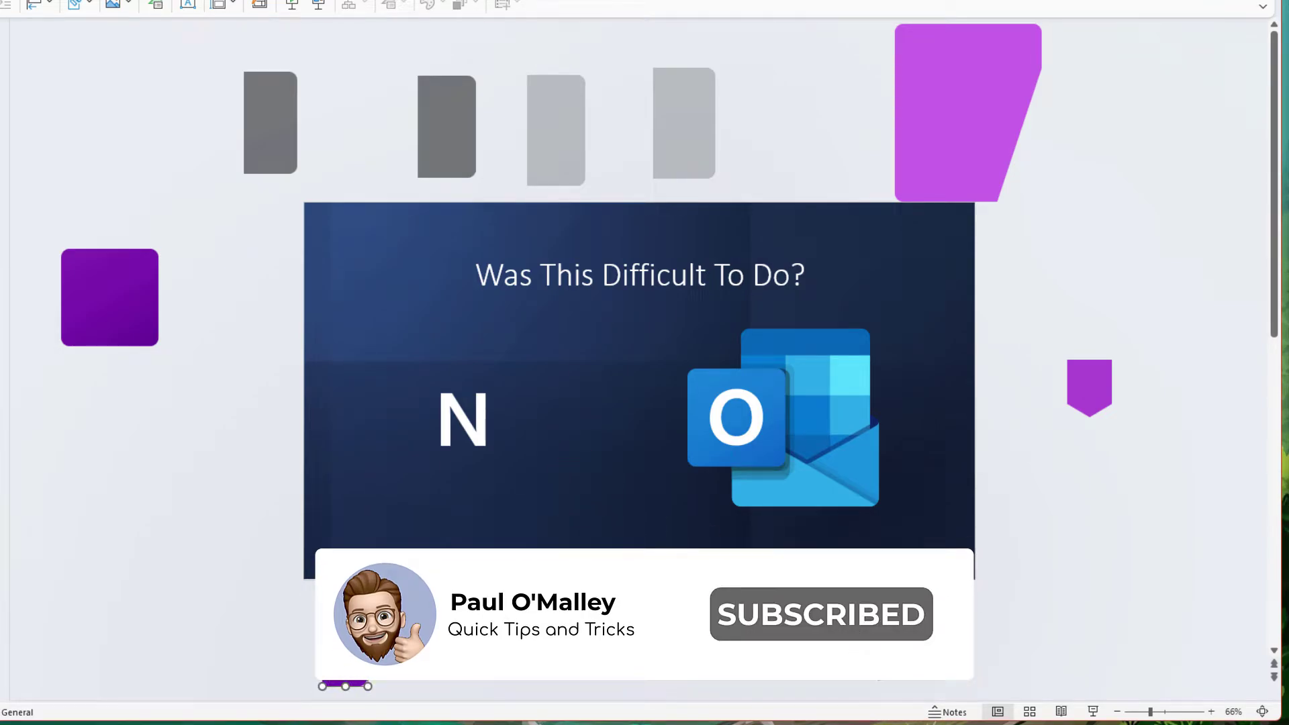
{"action": "left_click", "coordinate": [468, 648]}
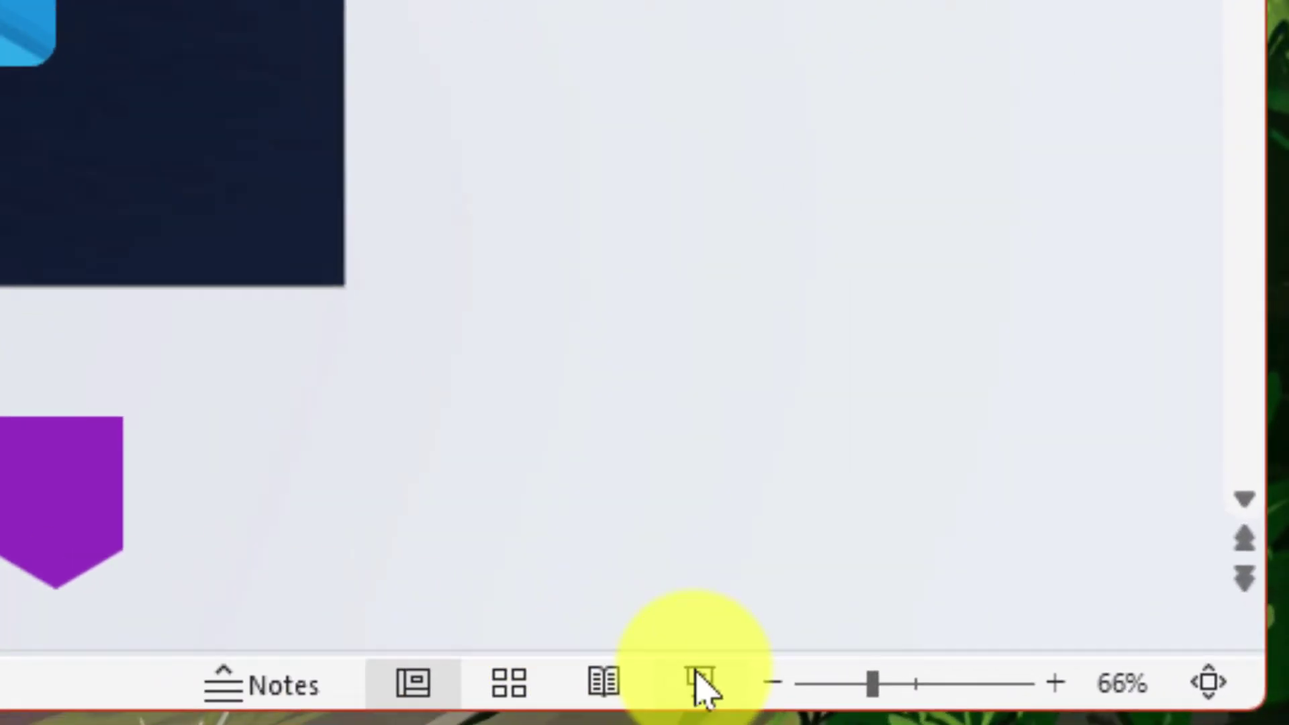
Start a slide show from the status bar to preview both slides.
{"action": "left_click", "coordinate": [680, 681]}
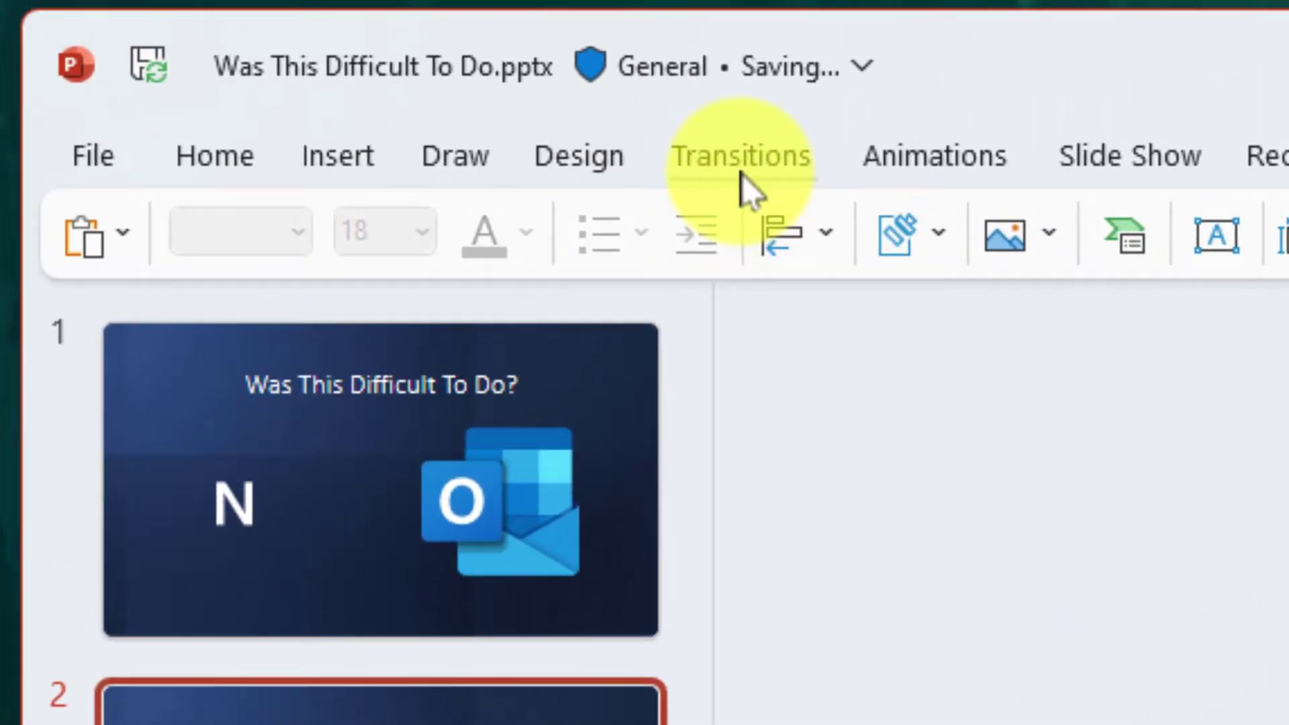
Apply the Morph transition with a 05.00-second duration to all slides.
{"action": "left_click", "coordinate": [742, 174]}
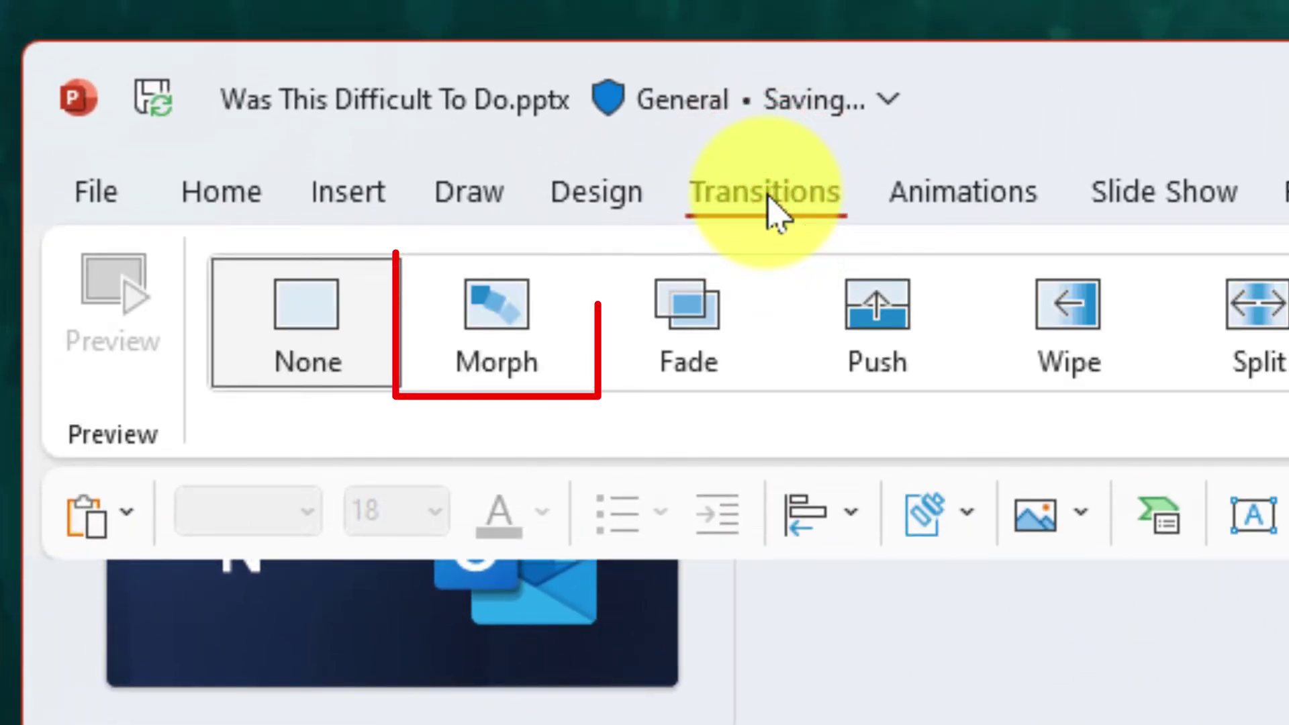
{"action": "left_click", "coordinate": [464, 379]}
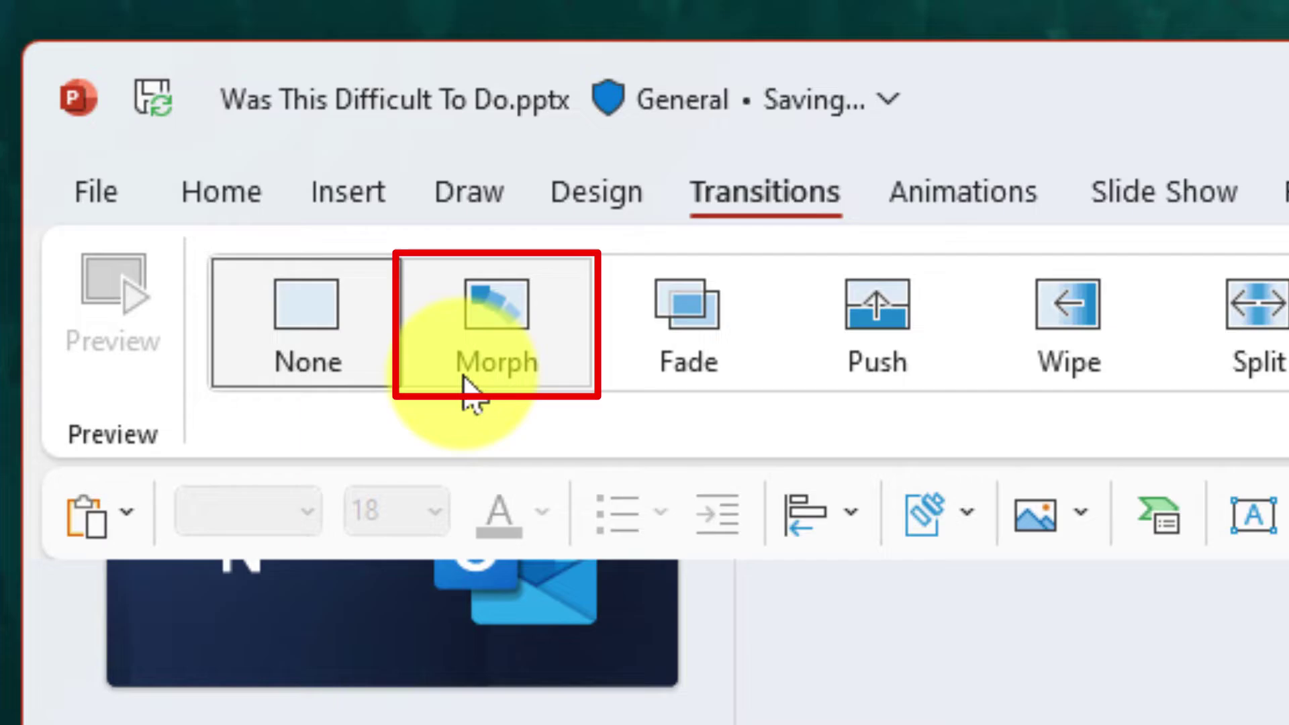
{"action": "left_click", "coordinate": [464, 380]}
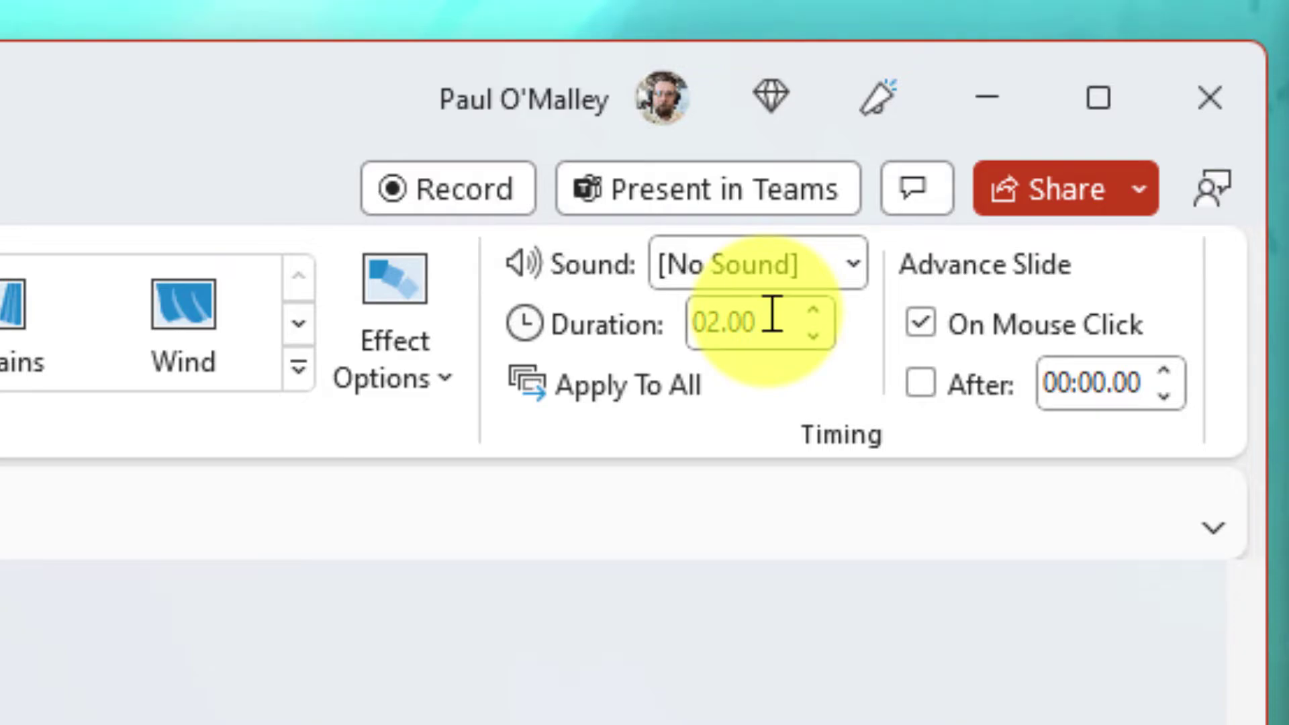
{"action": "left_click", "coordinate": [769, 315]}
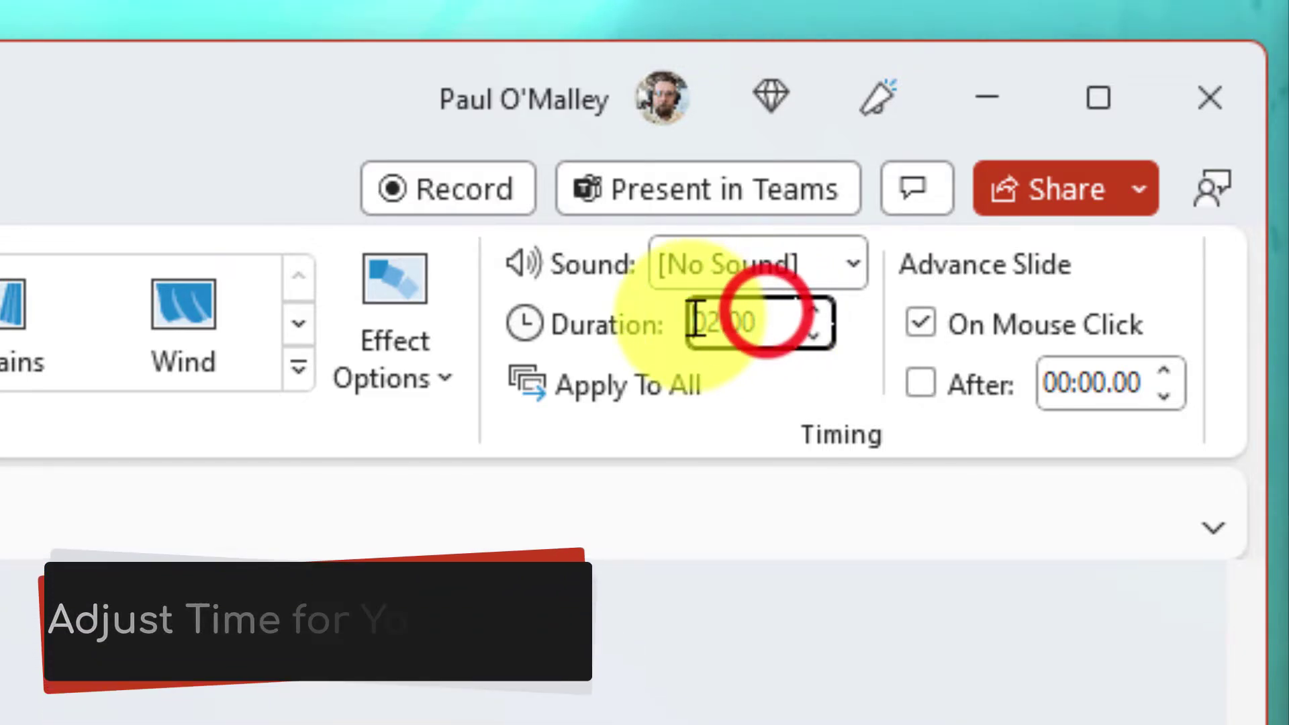
{"action": "left_click_drag", "start_coordinate": [771, 322], "coordinate": [671, 351]}
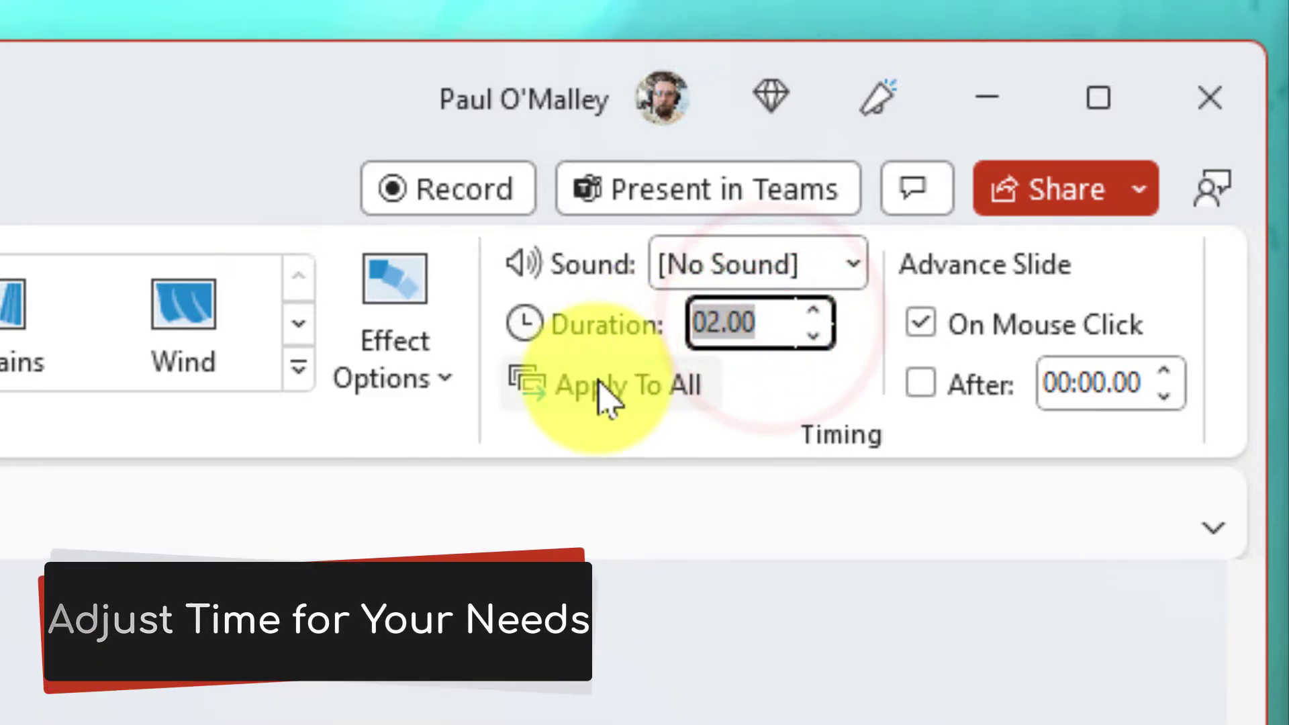
{"action": "type", "text": "5"}
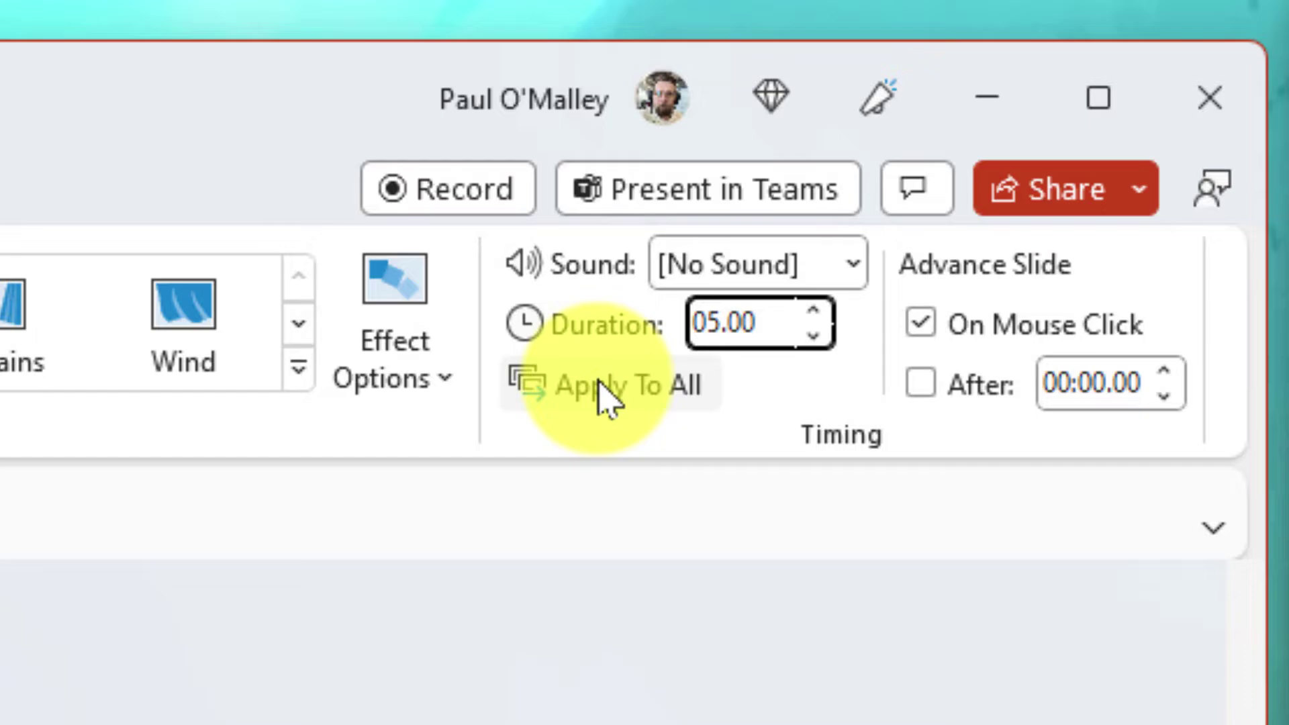
{"action": "left_click", "coordinate": [598, 383]}
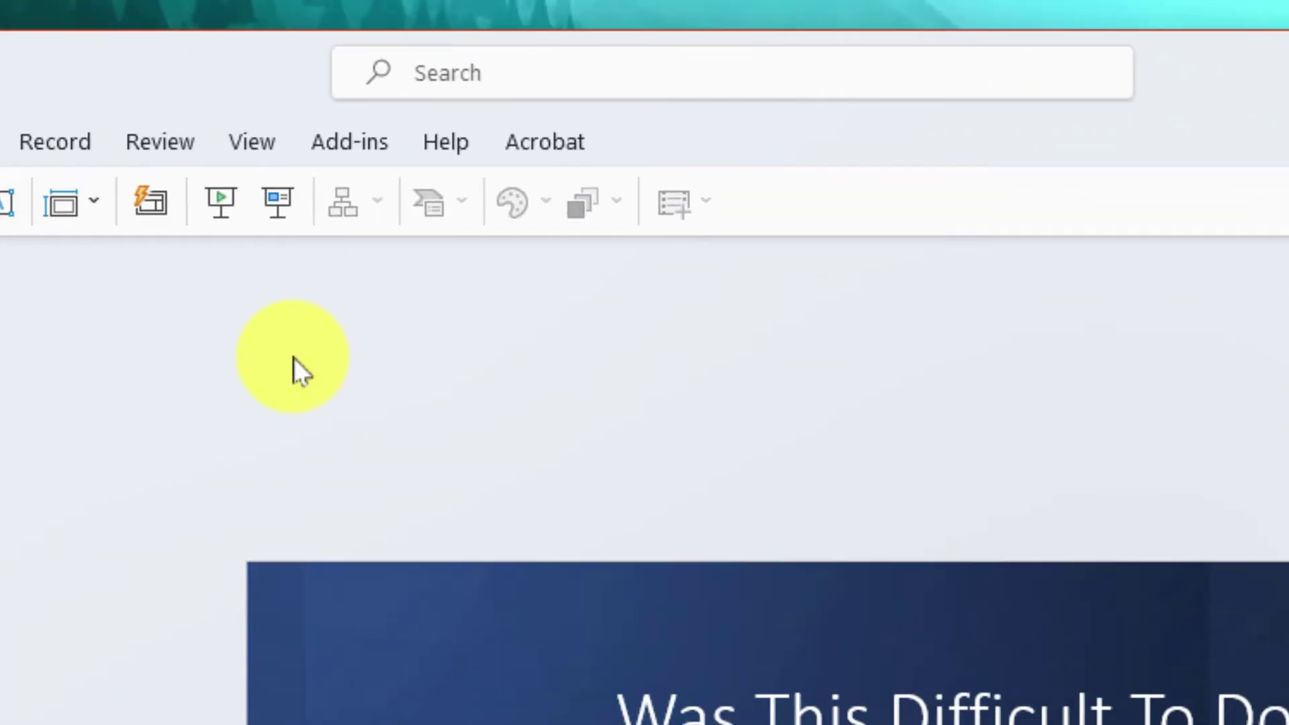
{"action": "left_click", "coordinate": [243, 344]}
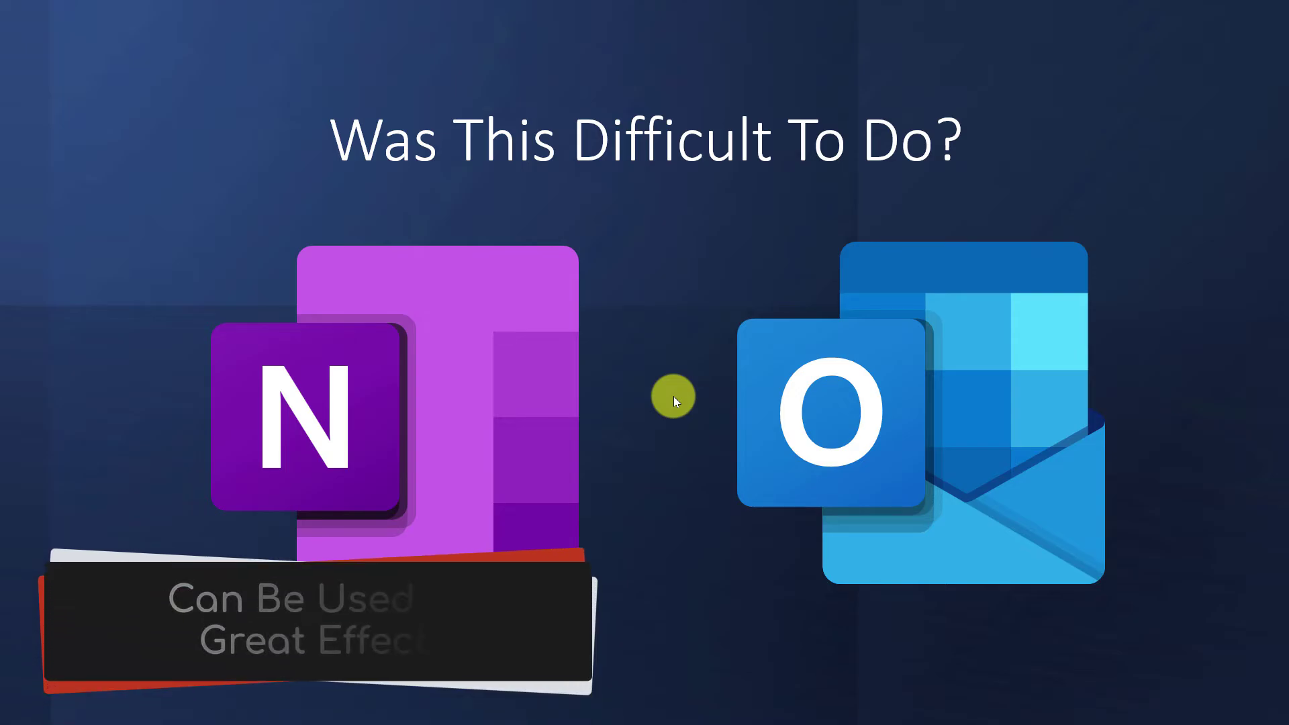
{"action": "left_click", "coordinate": [674, 396]}
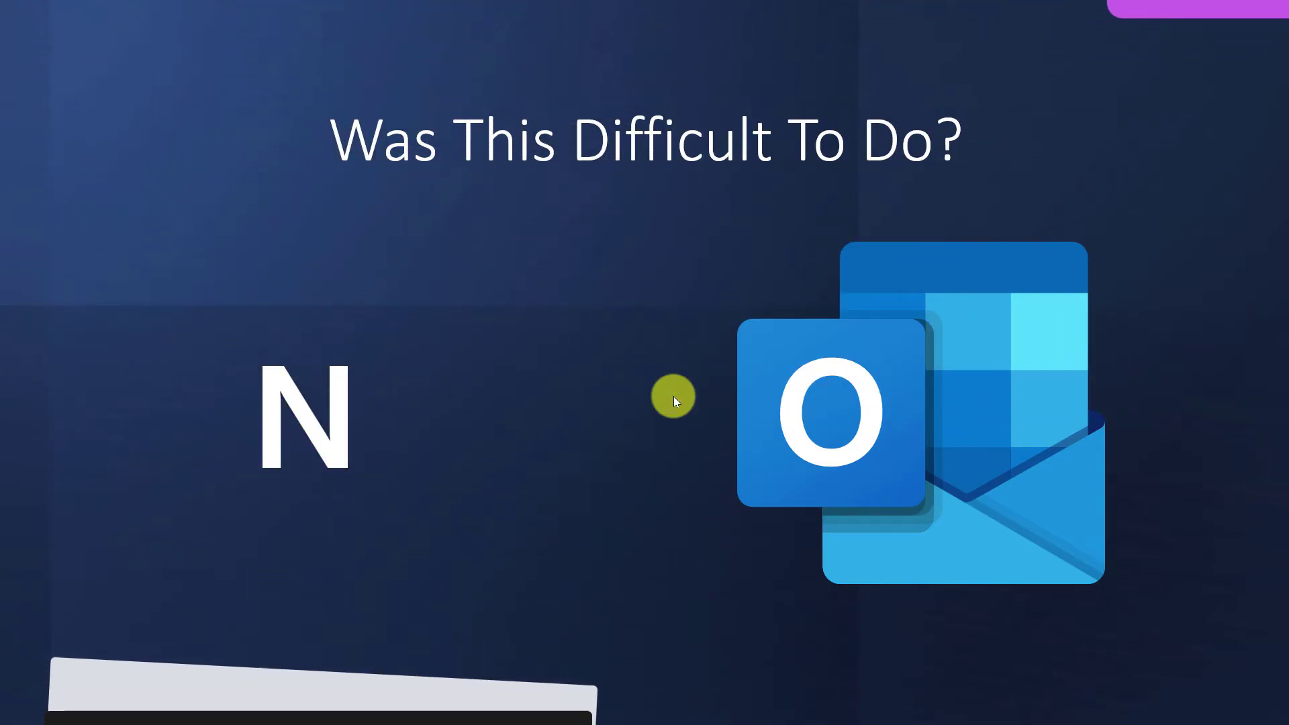
End the slide show, check slide 2, then return to slide 1.
{"action": "key", "text": "Escape"}
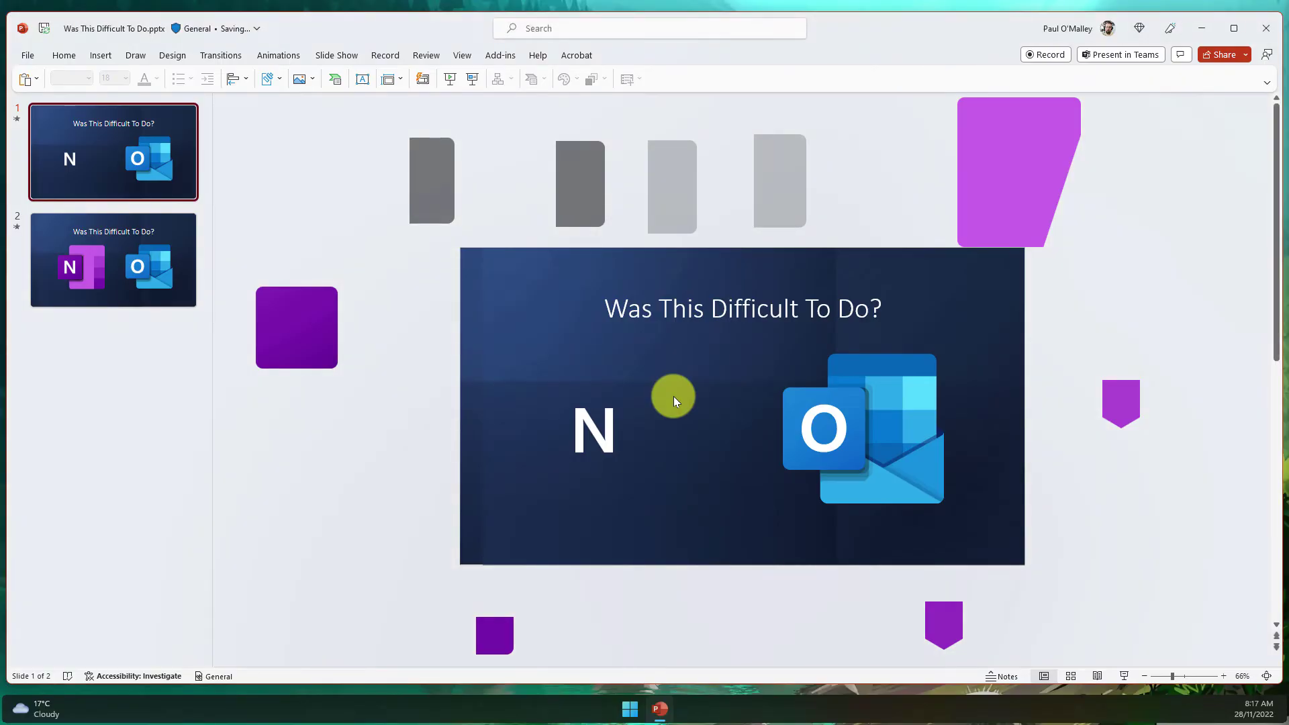
{"action": "left_click", "coordinate": [118, 284]}
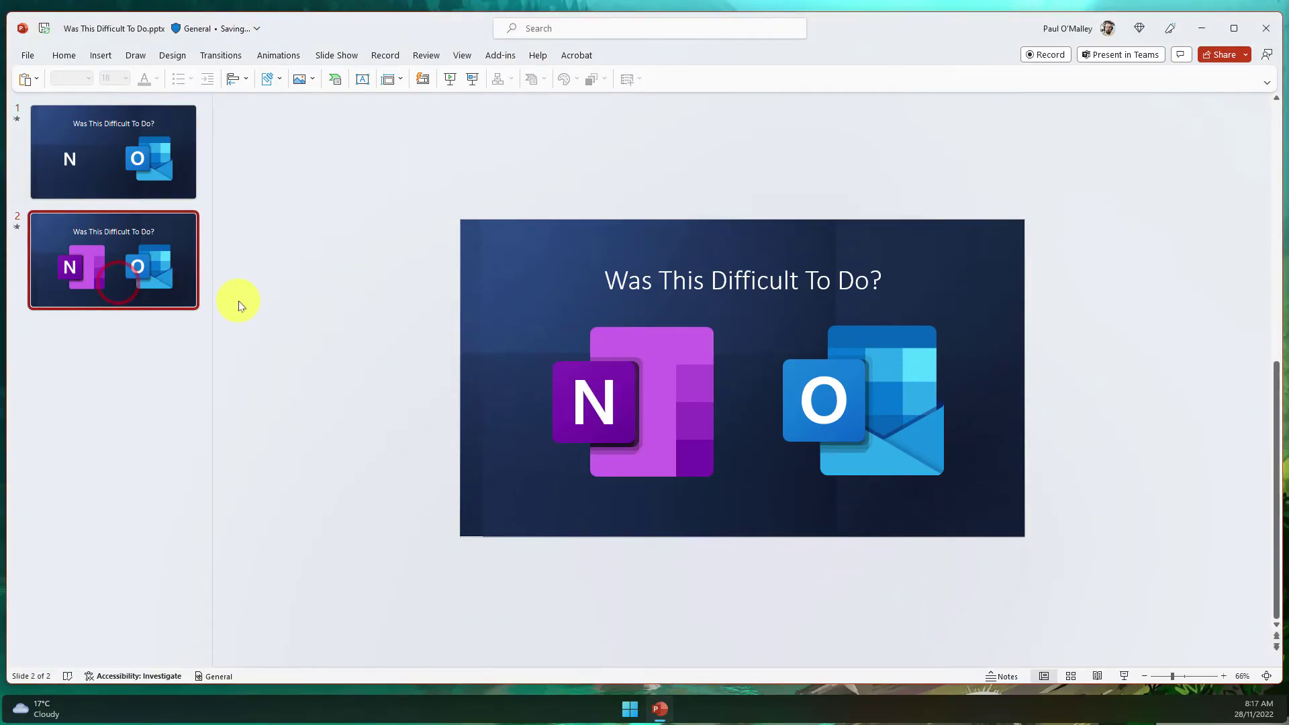
{"action": "left_click", "coordinate": [866, 422]}
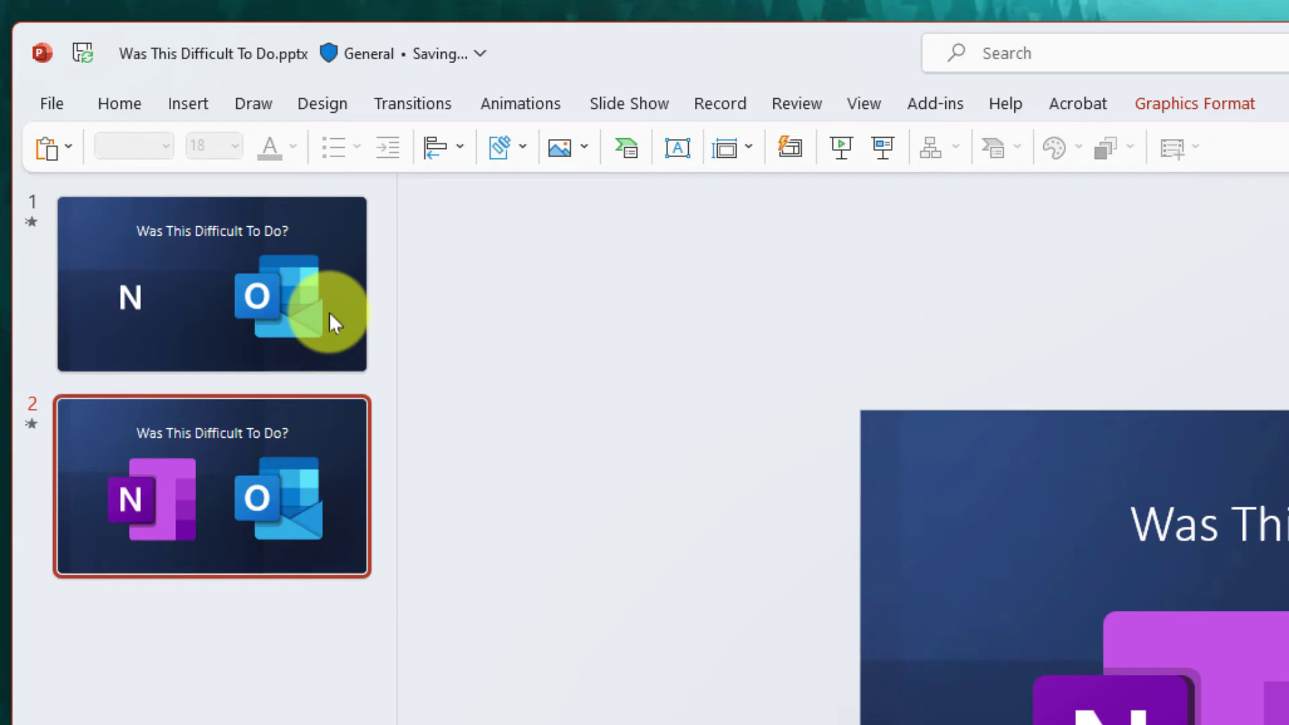
{"action": "left_click", "coordinate": [175, 178]}
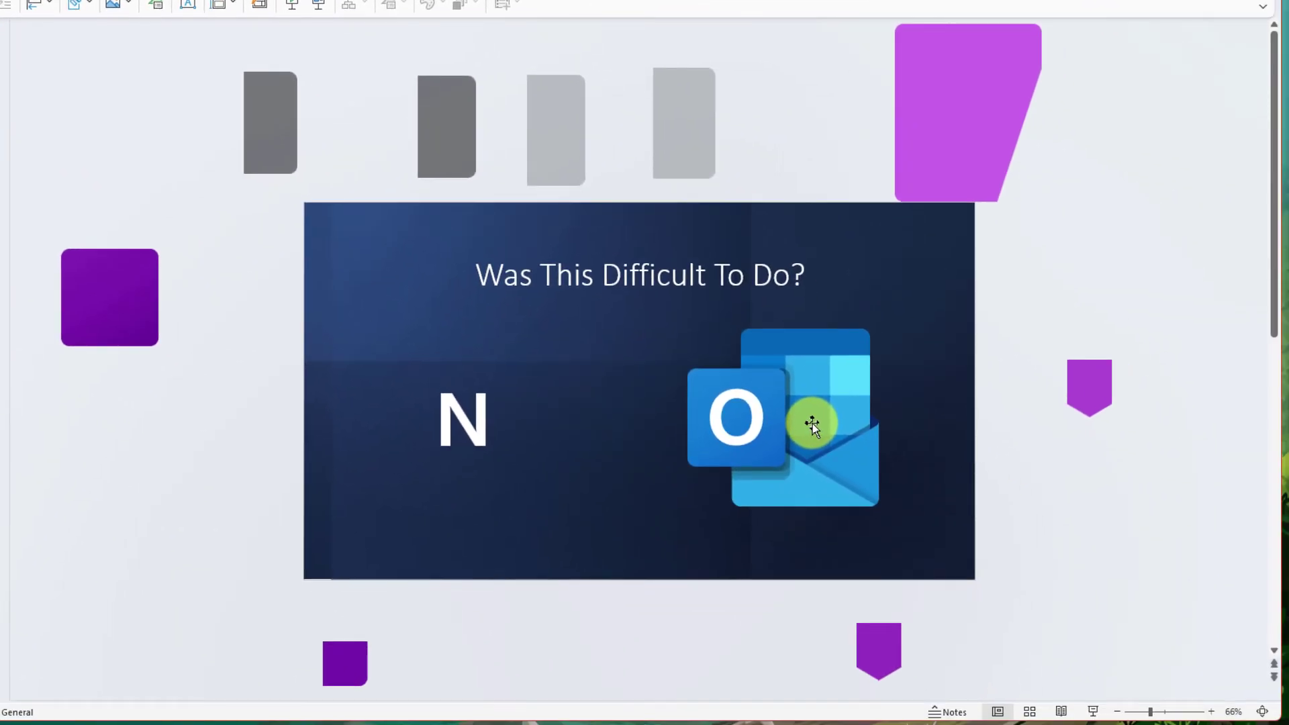
Convert slide 1's Outlook icon into separate shapes and deselect them.
{"action": "left_click", "coordinate": [812, 424]}
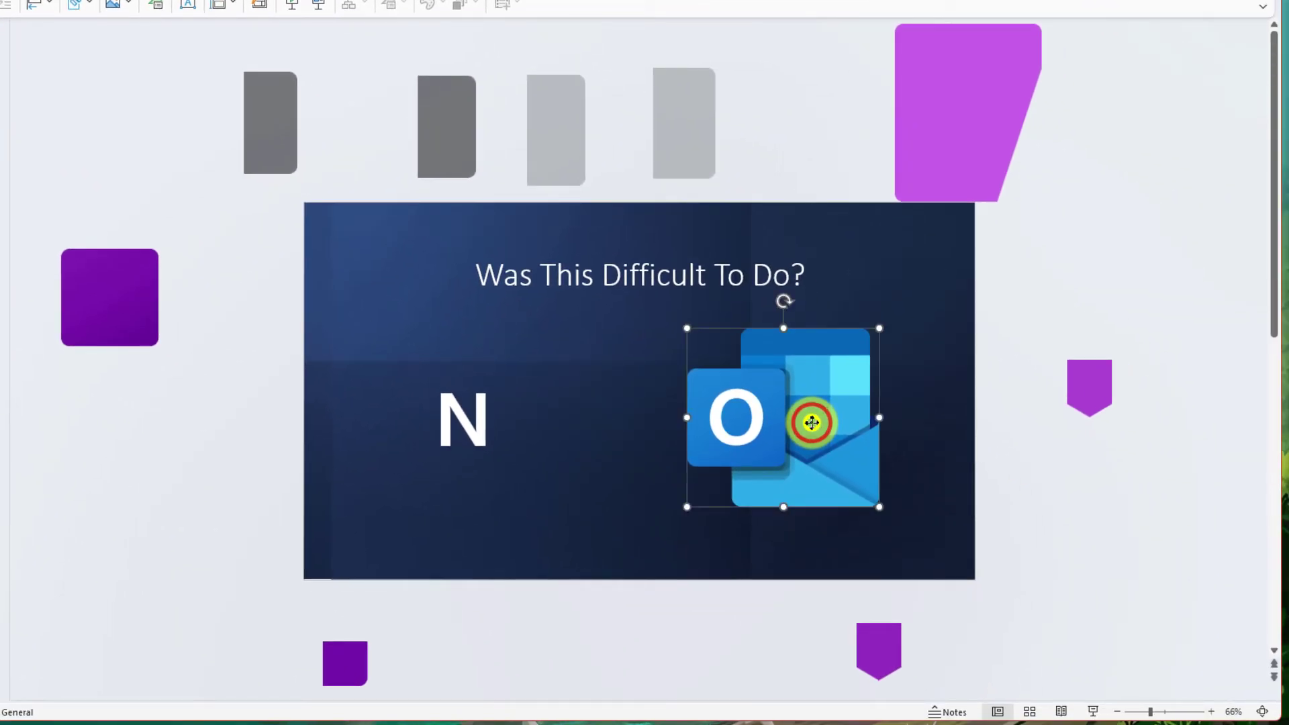
{"action": "right_click", "coordinate": [812, 423]}
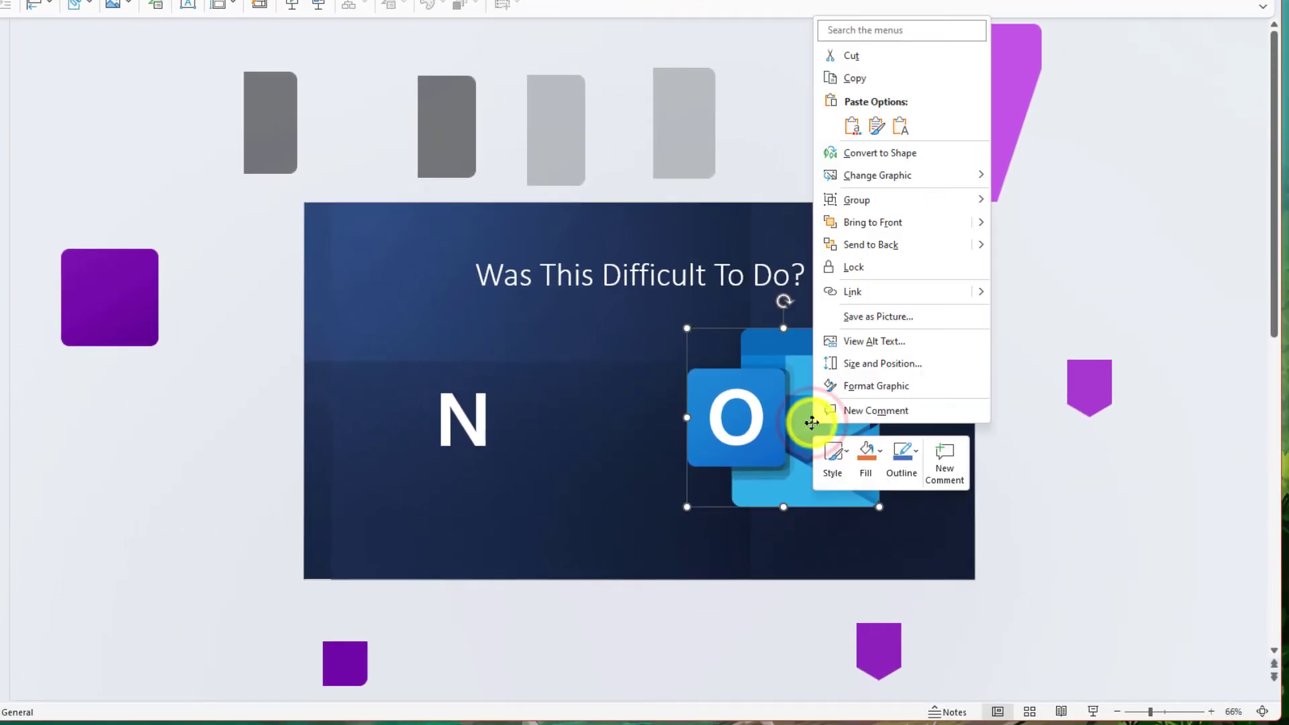
{"action": "left_click", "coordinate": [865, 153]}
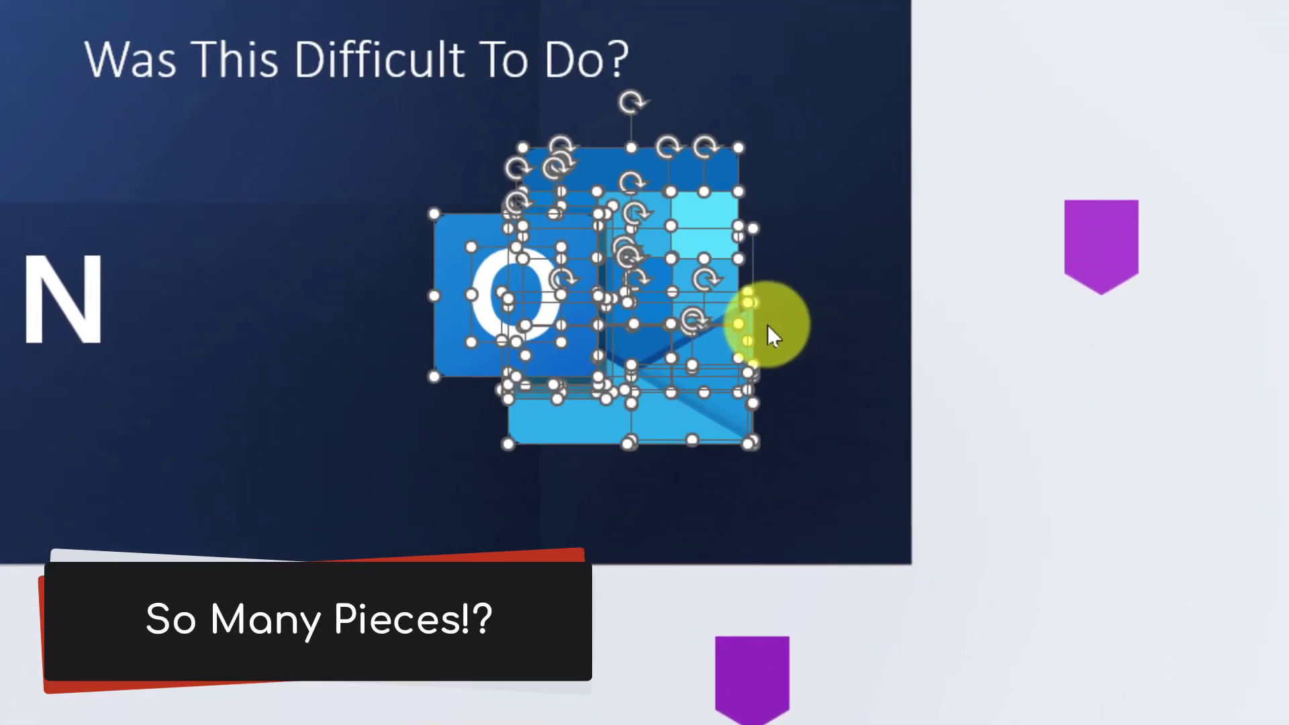
{"action": "left_click", "coordinate": [767, 325]}
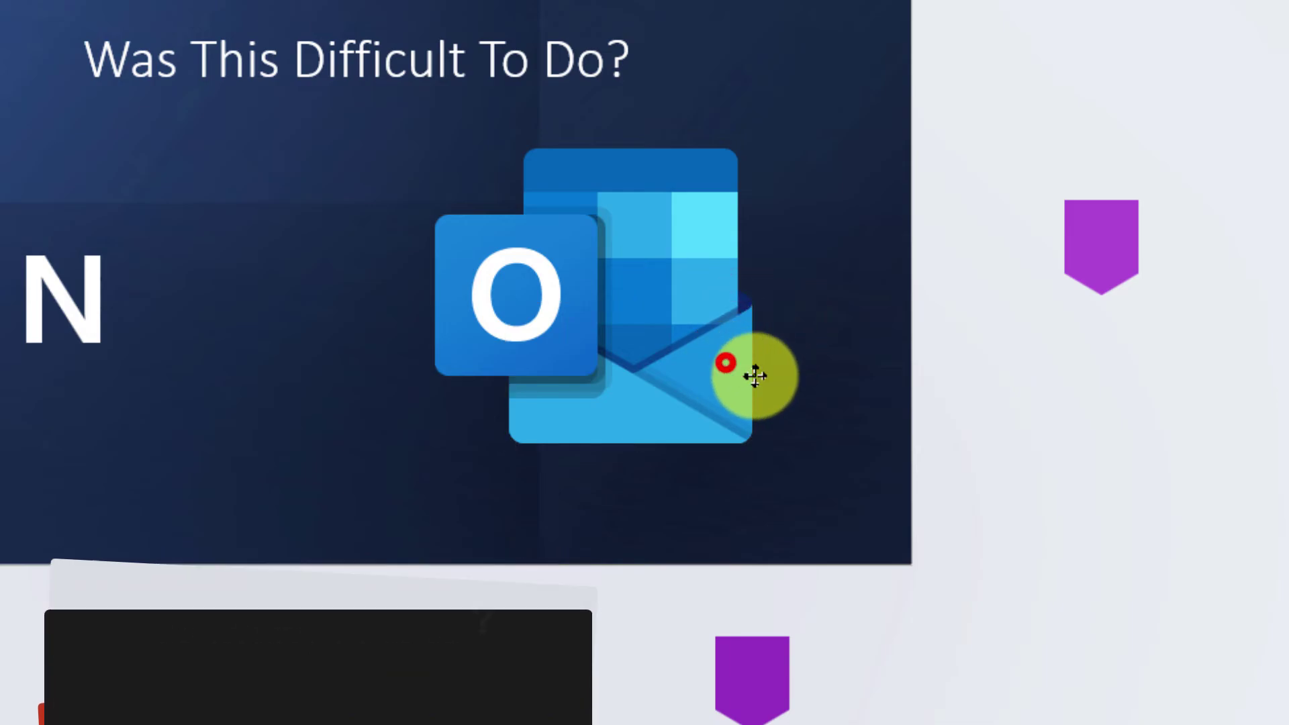